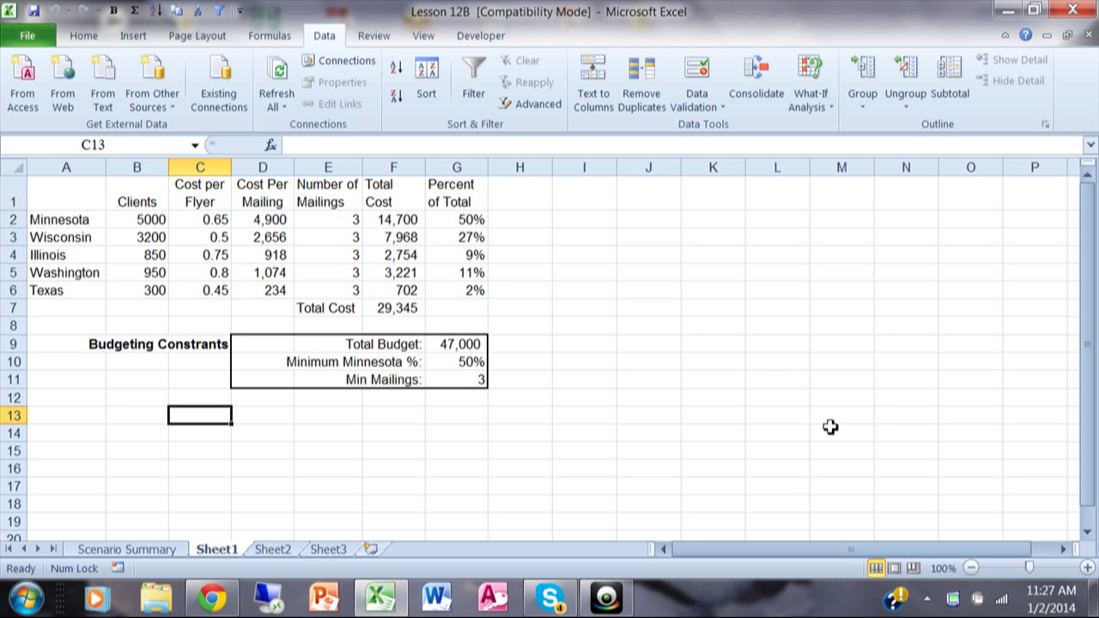
# Select an empty cell beside the Lesson 12B mailing budget table
pyautogui.click(598, 287)
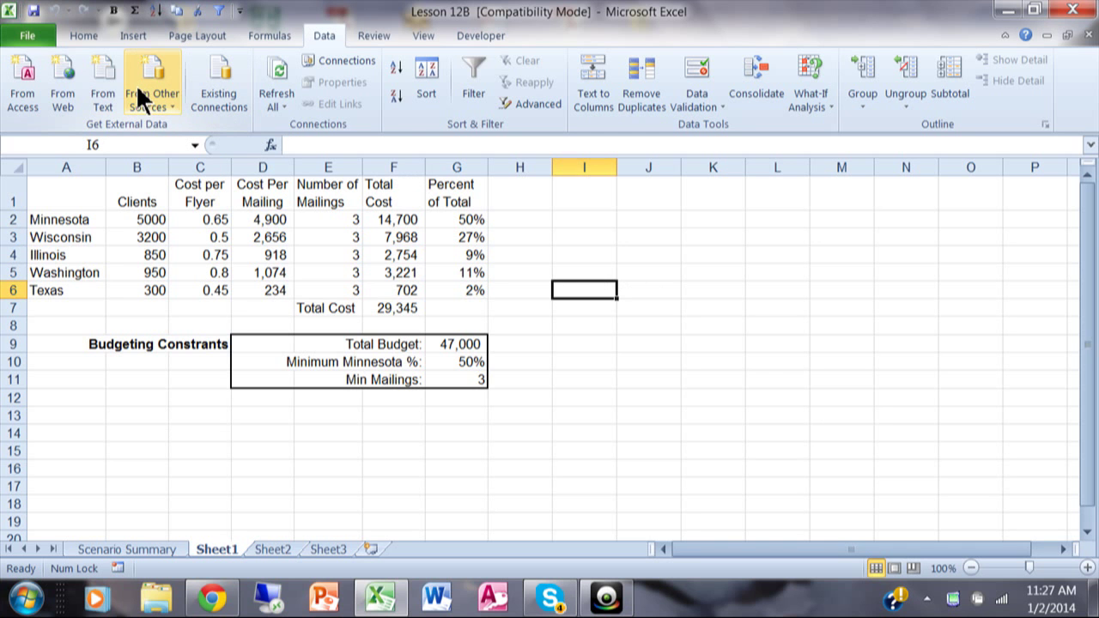
# Enable the Solver Add-in from the Excel Add-ins list in Excel Options
pyautogui.click(30, 36)
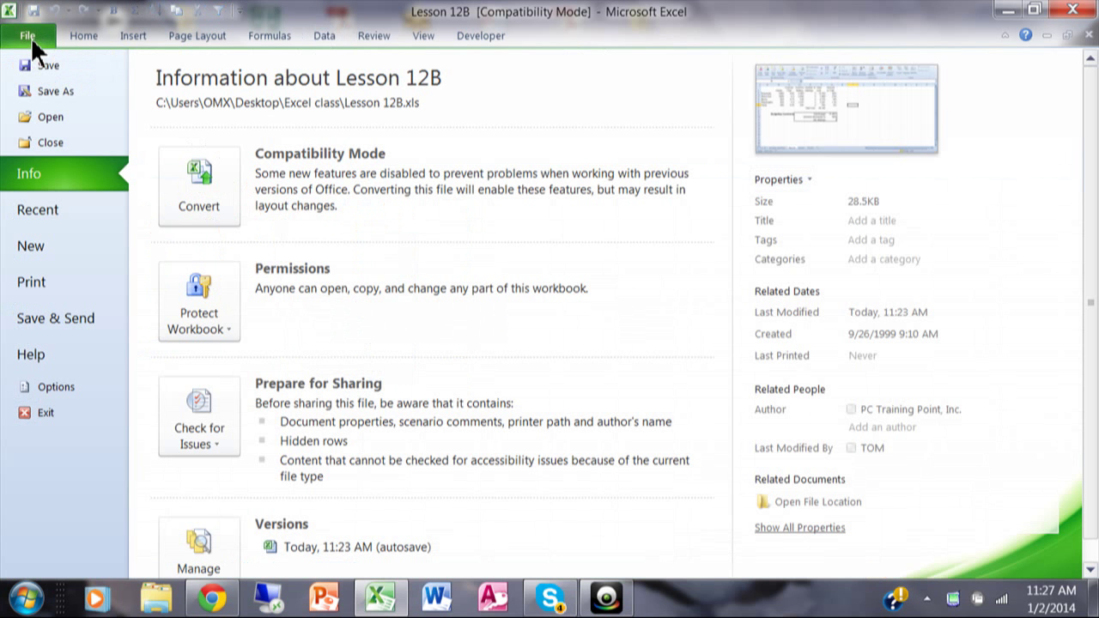
pyautogui.click(74, 384)
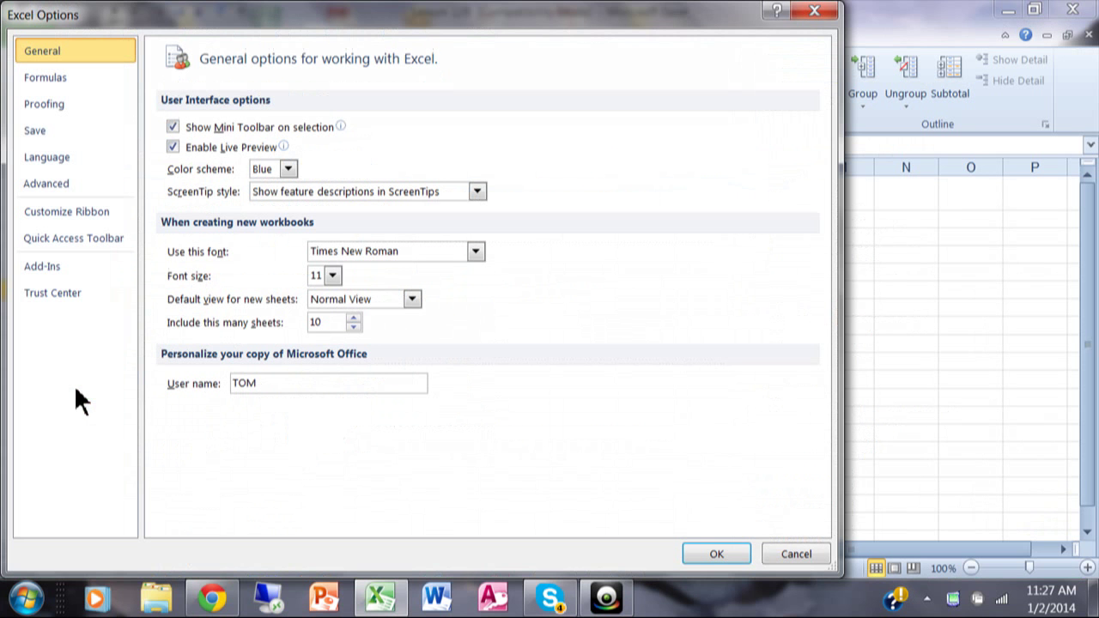
pyautogui.click(72, 273)
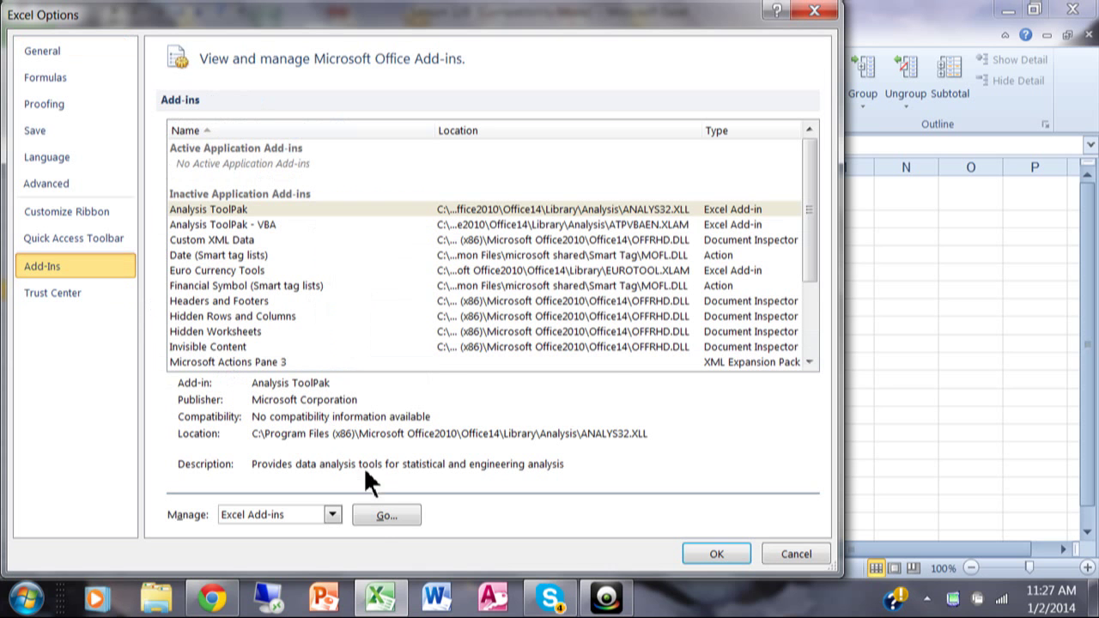
pyautogui.click(382, 518)
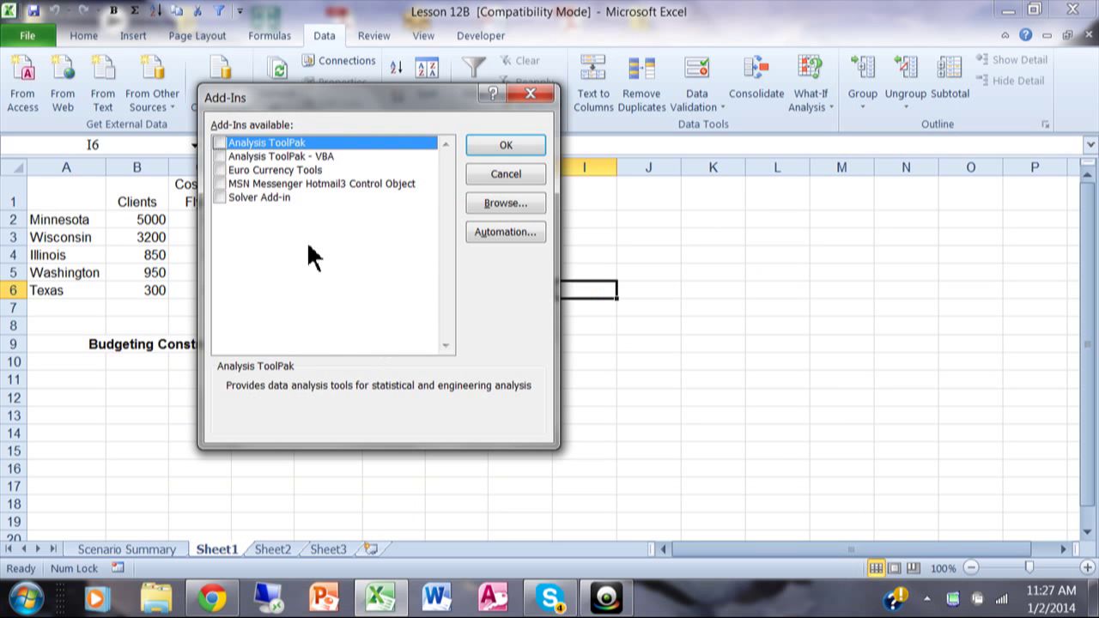
pyautogui.click(220, 198)
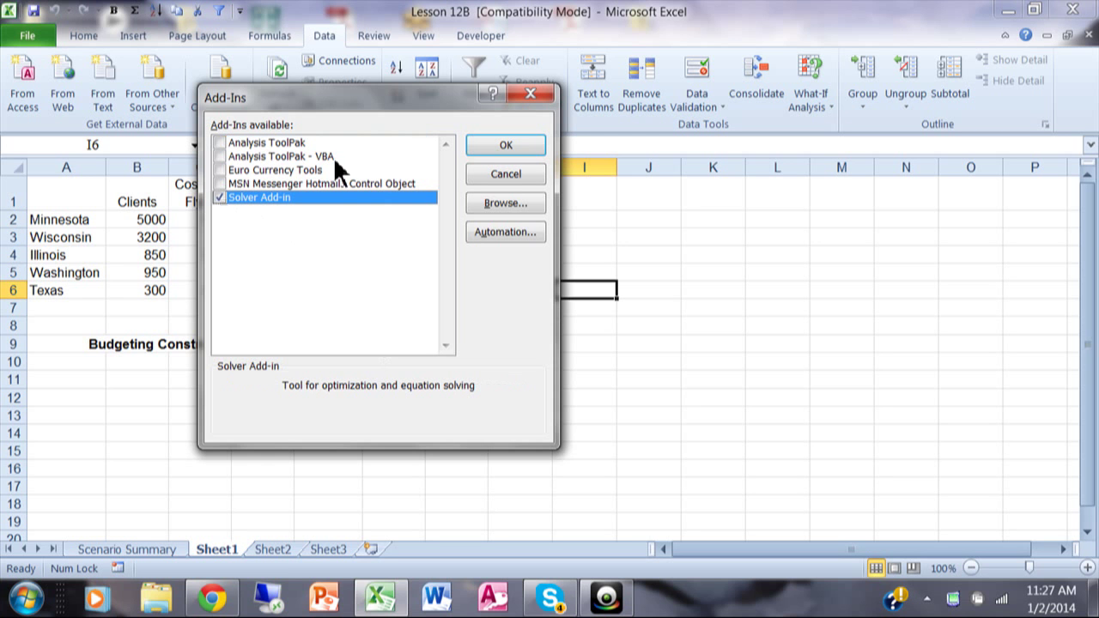
pyautogui.click(502, 148)
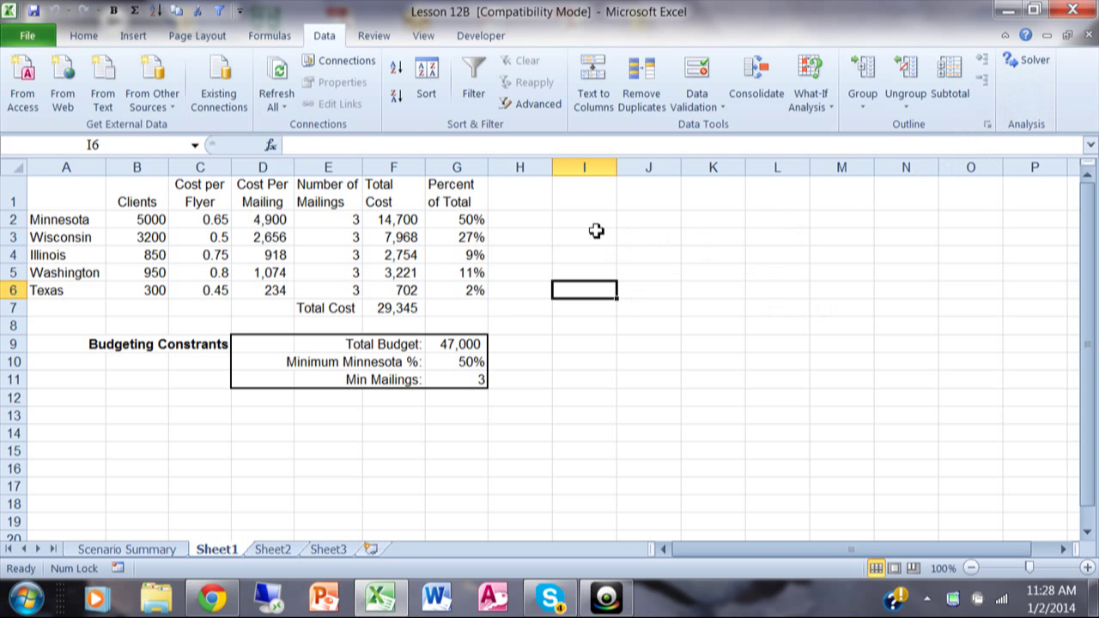
pyautogui.click(596, 233)
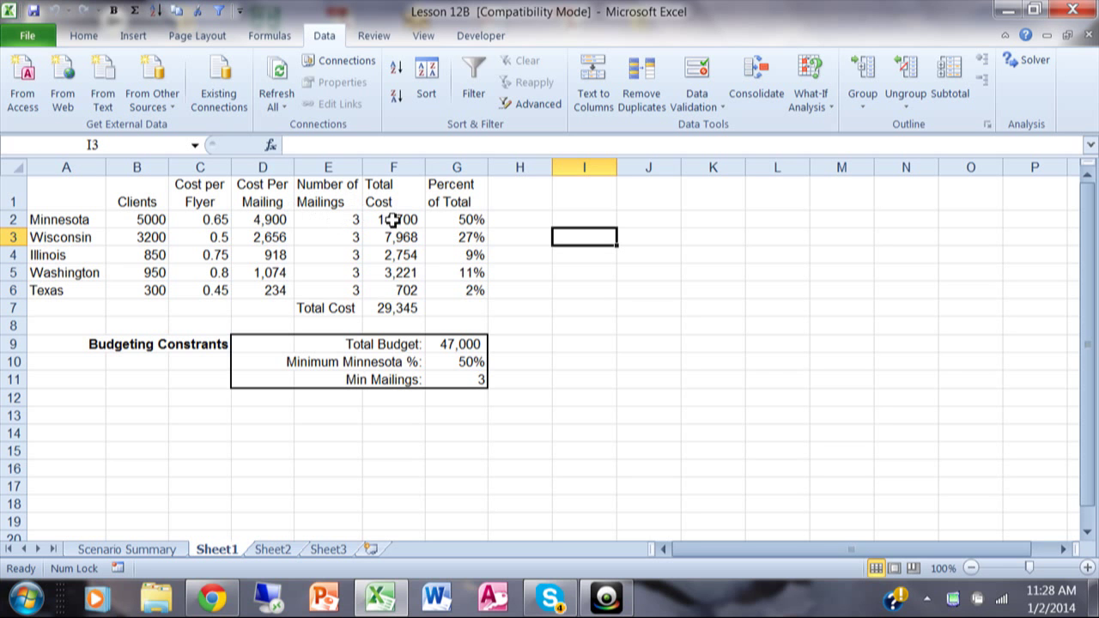
pyautogui.click(396, 307)
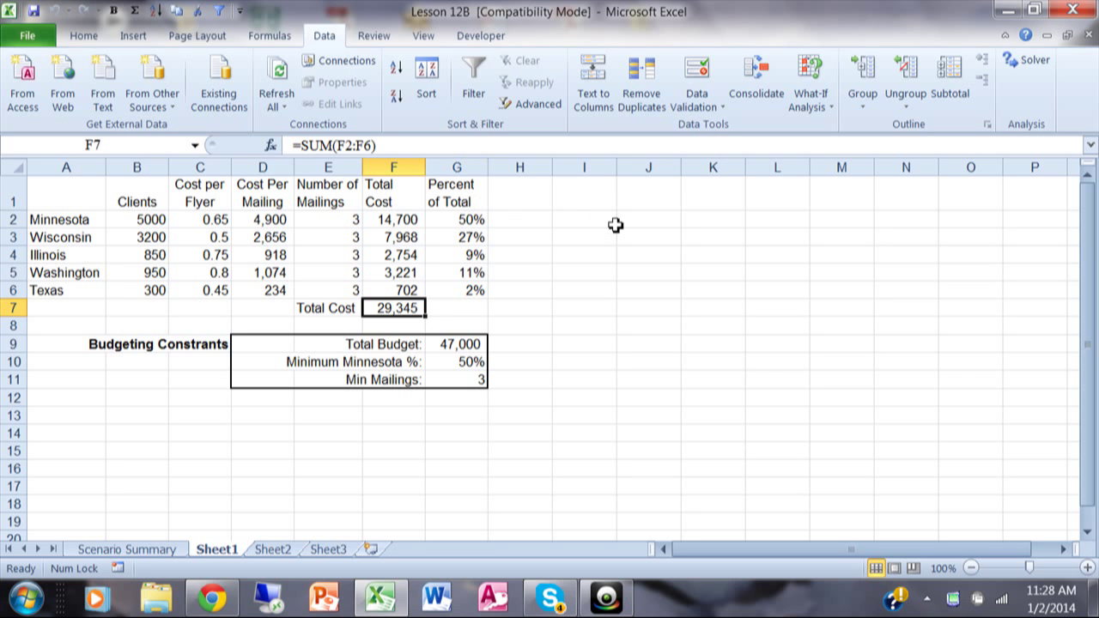
pyautogui.click(575, 344)
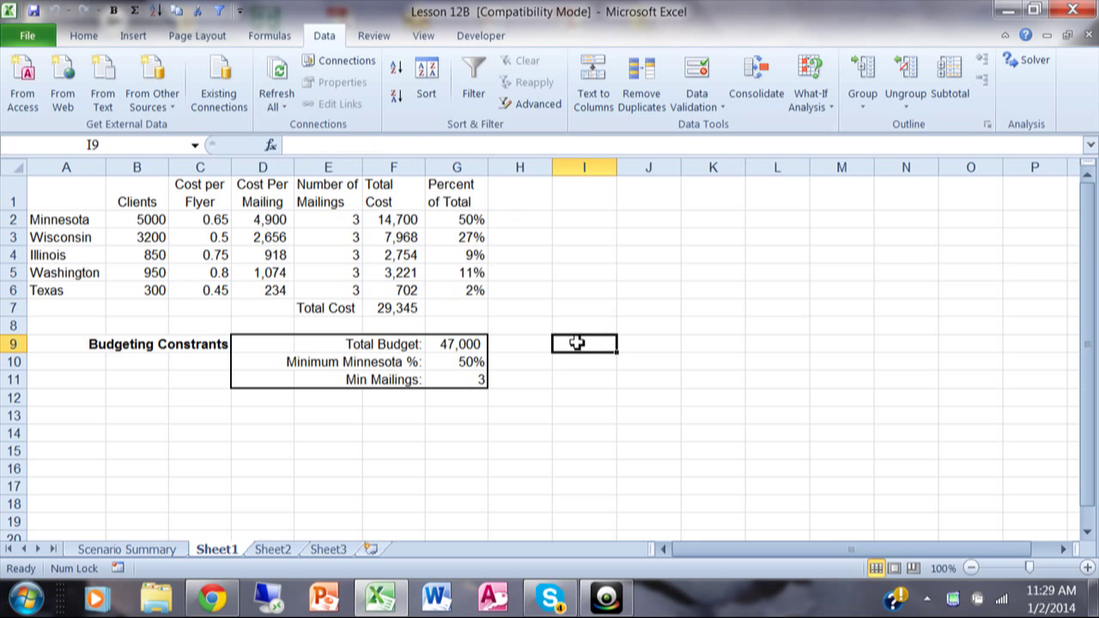
pyautogui.click(464, 343)
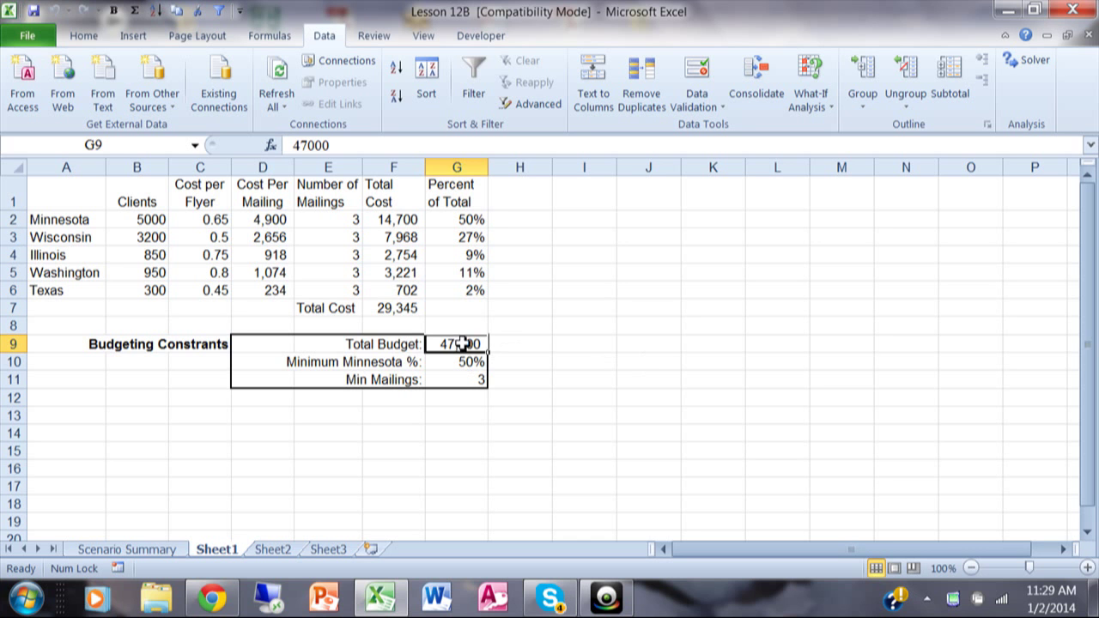
pyautogui.click(552, 345)
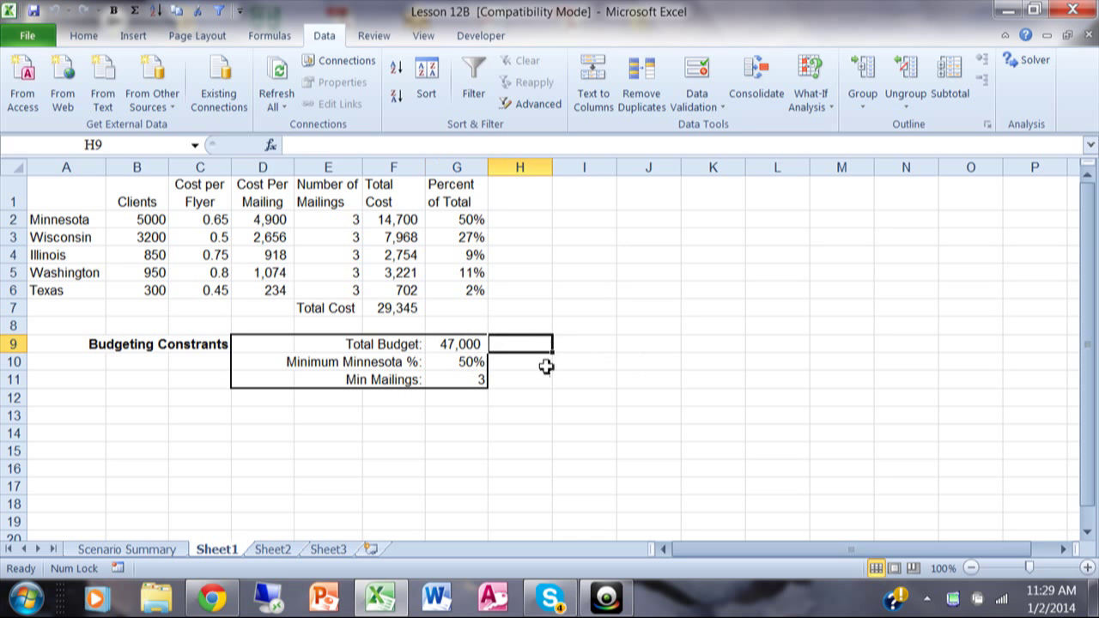
pyautogui.click(545, 365)
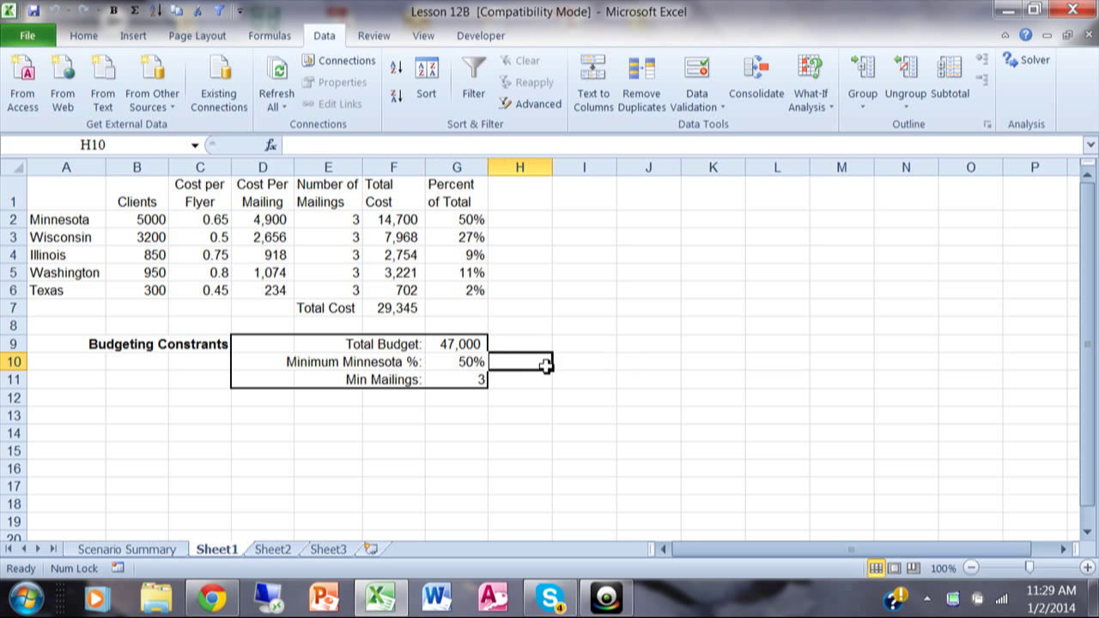
pyautogui.click(481, 364)
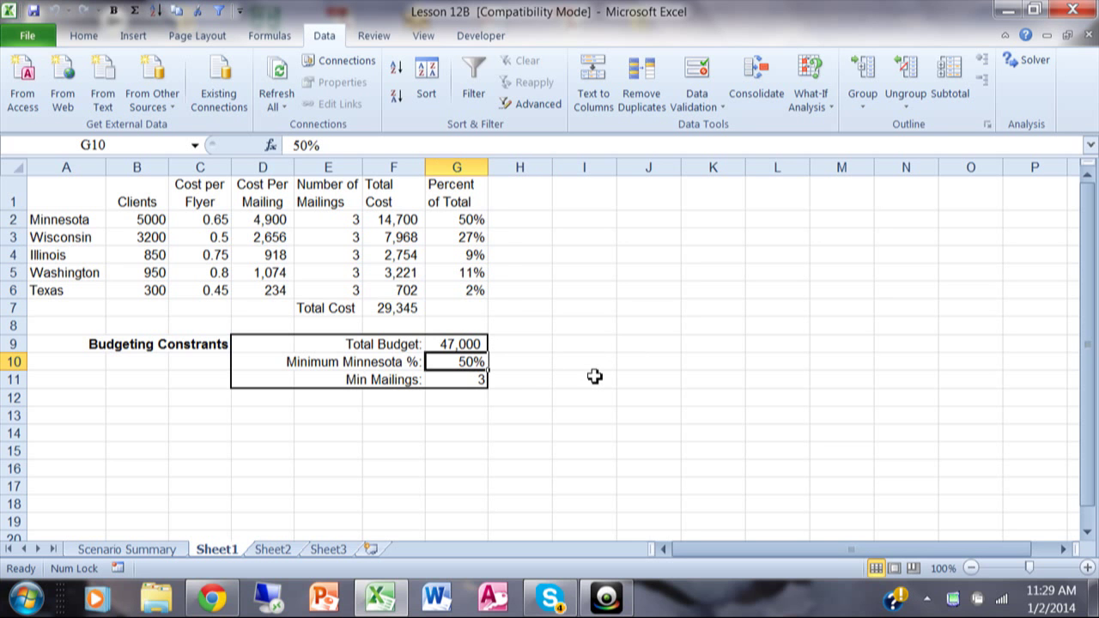
pyautogui.click(518, 382)
pyautogui.click(480, 379)
pyautogui.write('3')
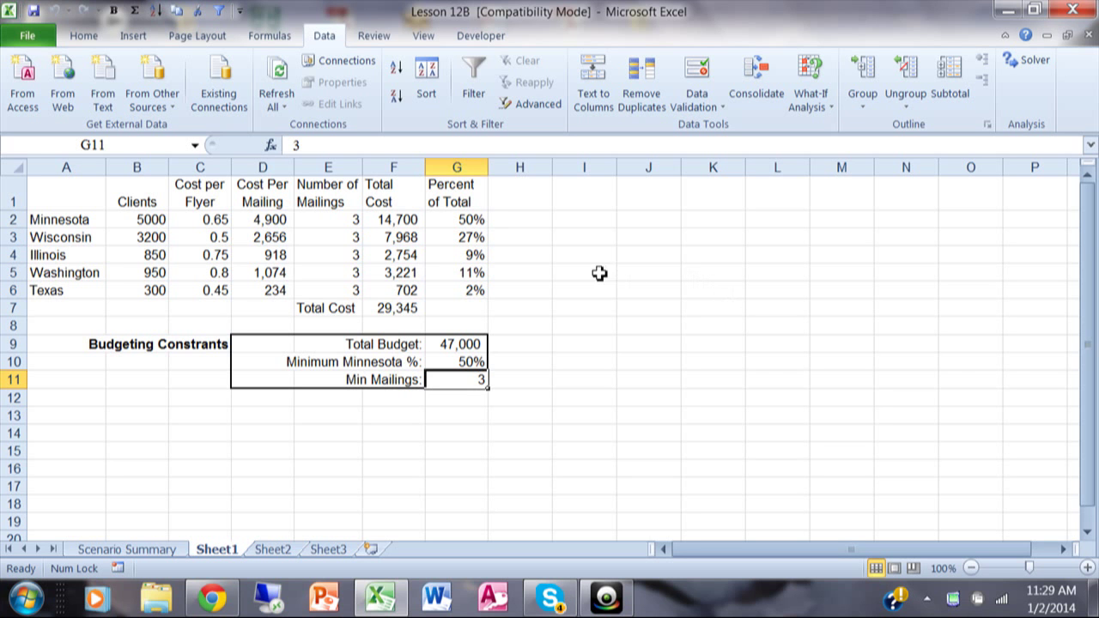
pyautogui.click(545, 199)
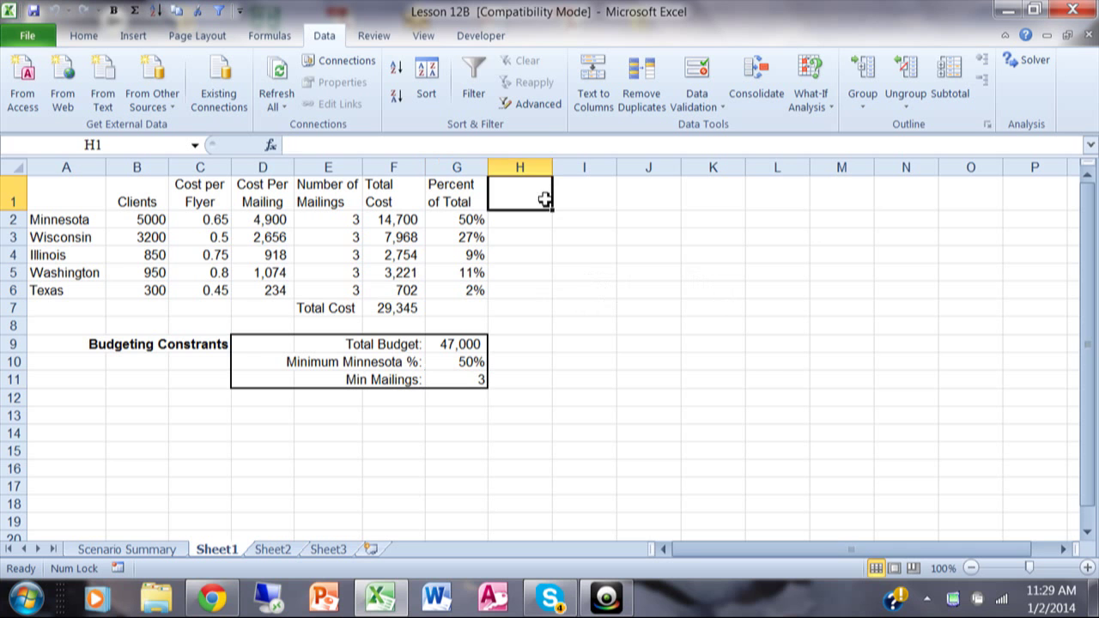
pyautogui.click(633, 239)
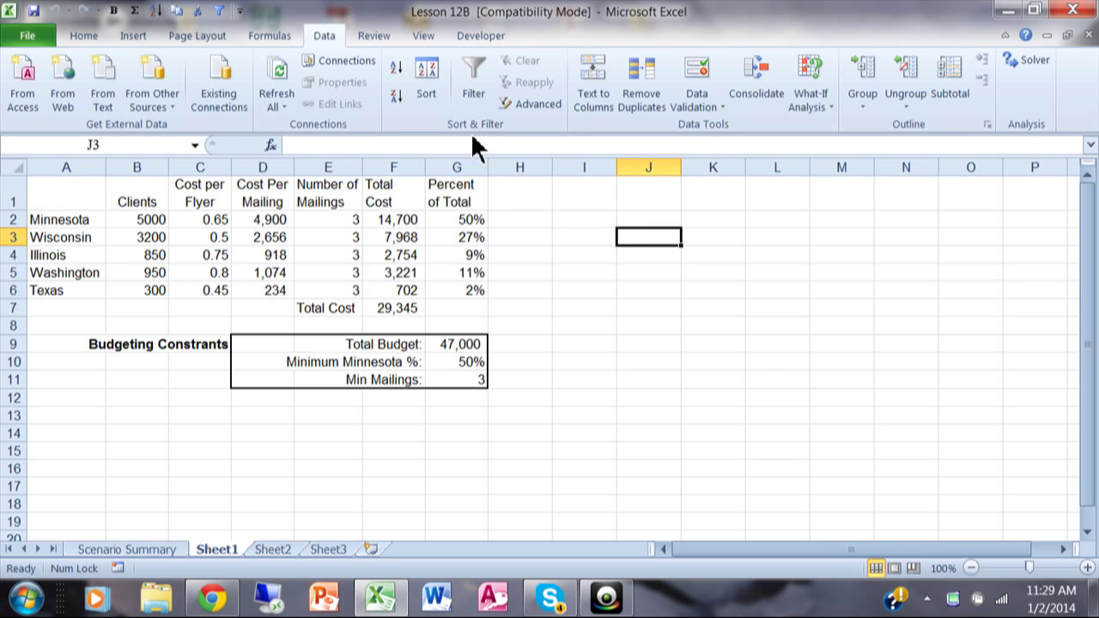
# In Solver, set objective F7 to Max with changing variable cells E2:E6
pyautogui.click(1030, 59)
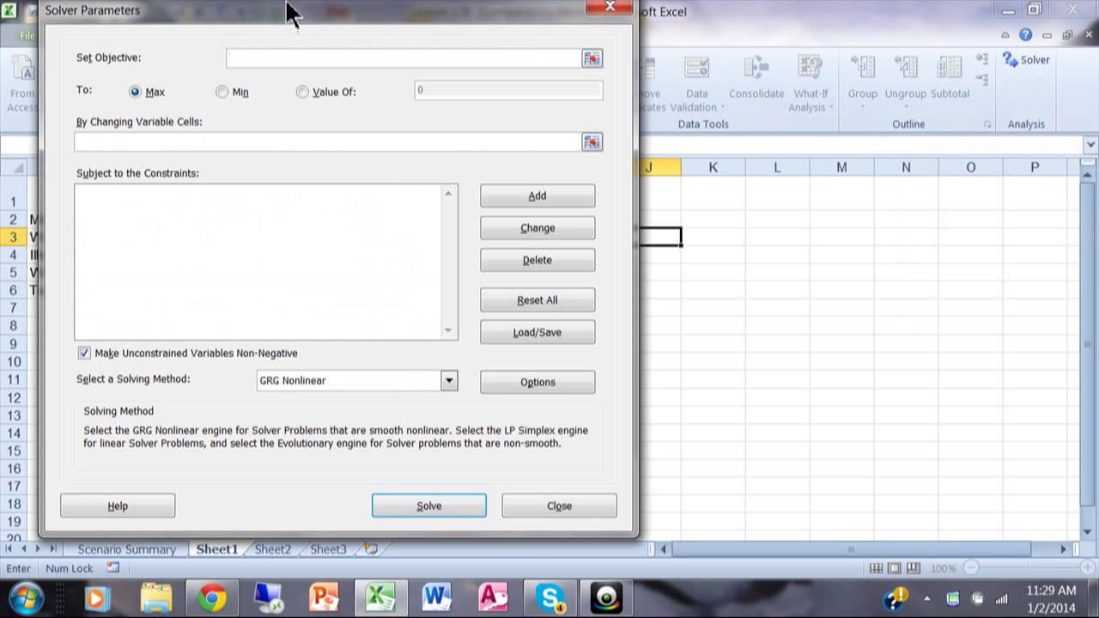
pyautogui.moveTo(275, 19); pyautogui.dragTo(735, 24)
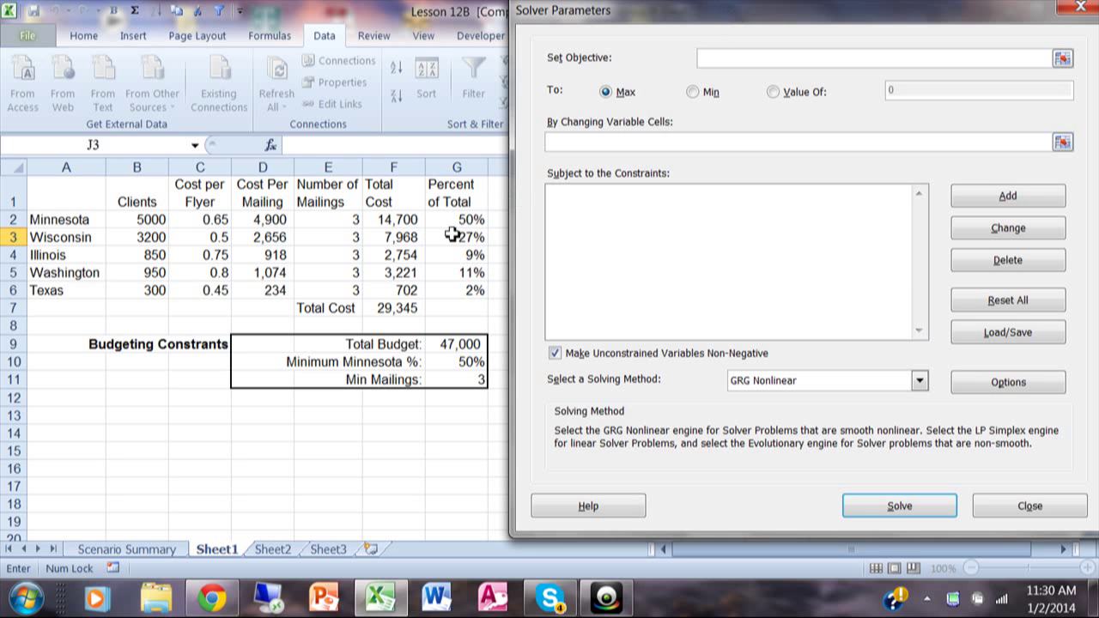
pyautogui.click(393, 311)
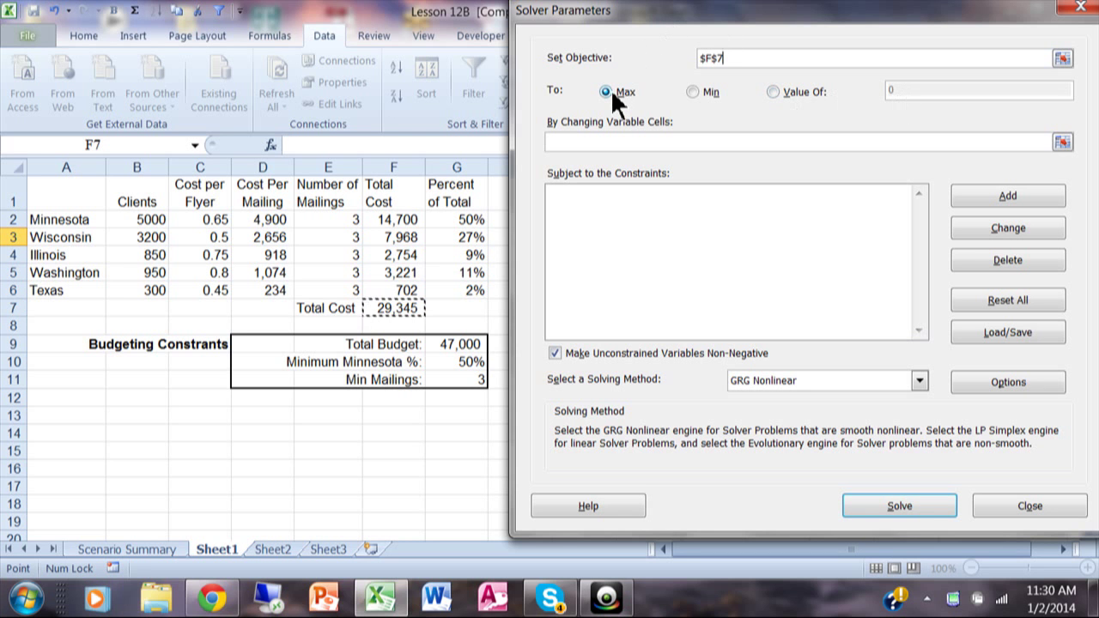
pyautogui.click(618, 142)
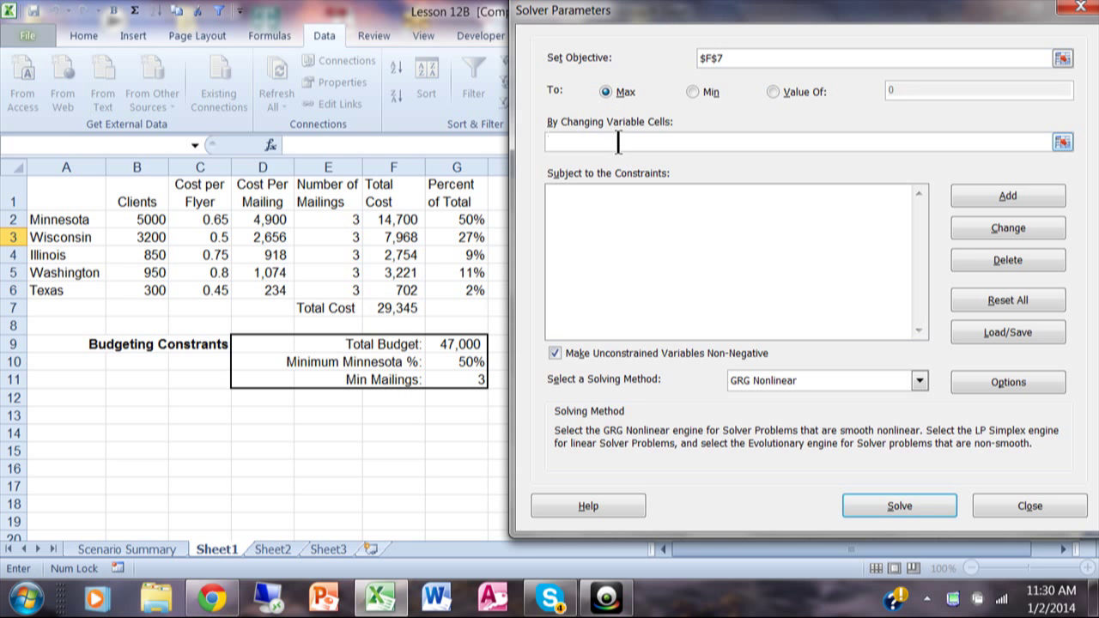
pyautogui.click(341, 219)
pyautogui.moveTo(342, 219); pyautogui.dragTo(348, 298)
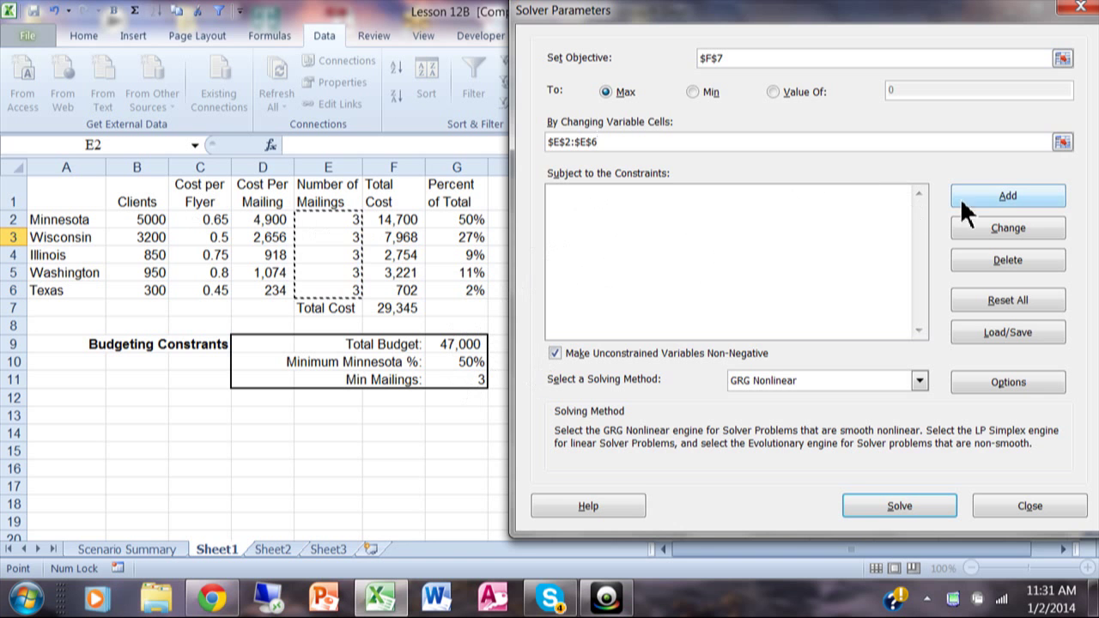
# Add the constraint F7 <= G9, keeping total cost within the 47,000 budget
pyautogui.click(982, 198)
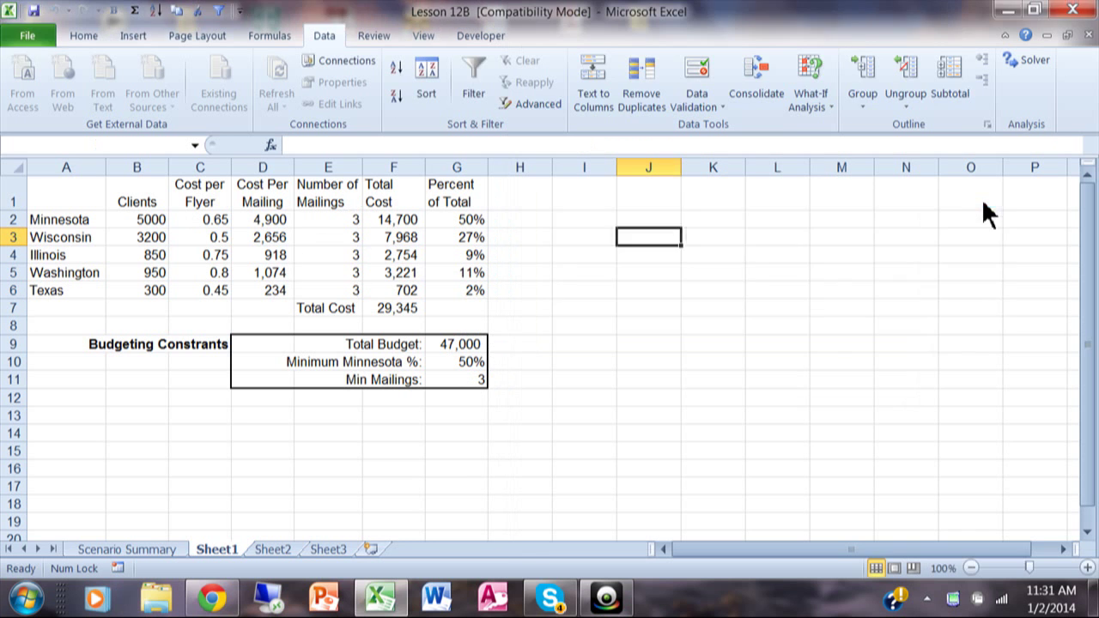
pyautogui.moveTo(778, 210); pyautogui.dragTo(776, 196)
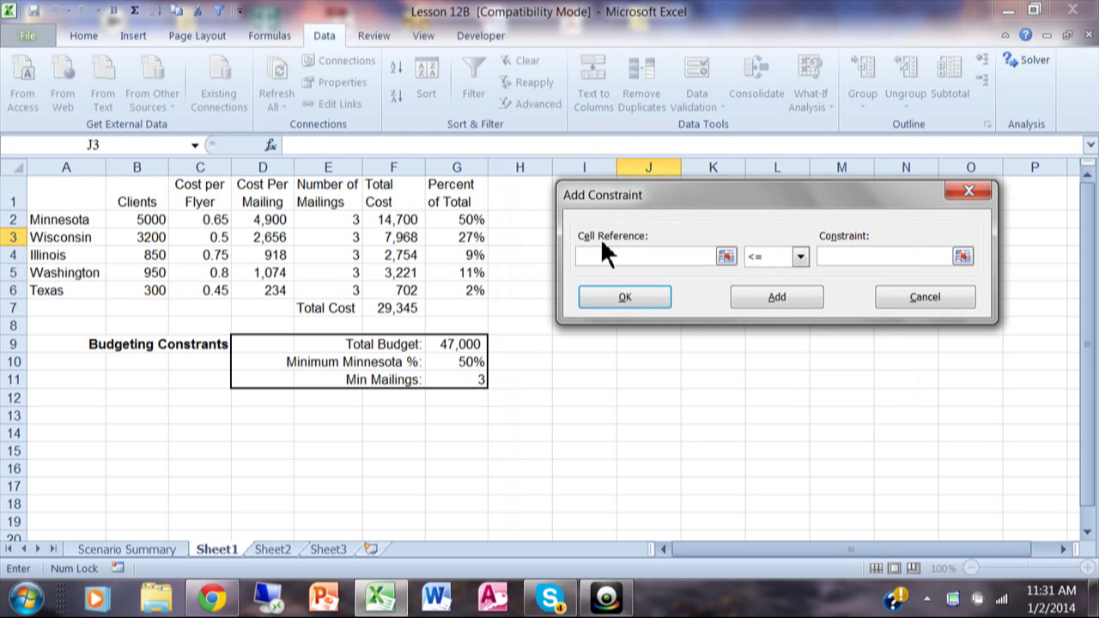
pyautogui.click(401, 311)
pyautogui.click(799, 257)
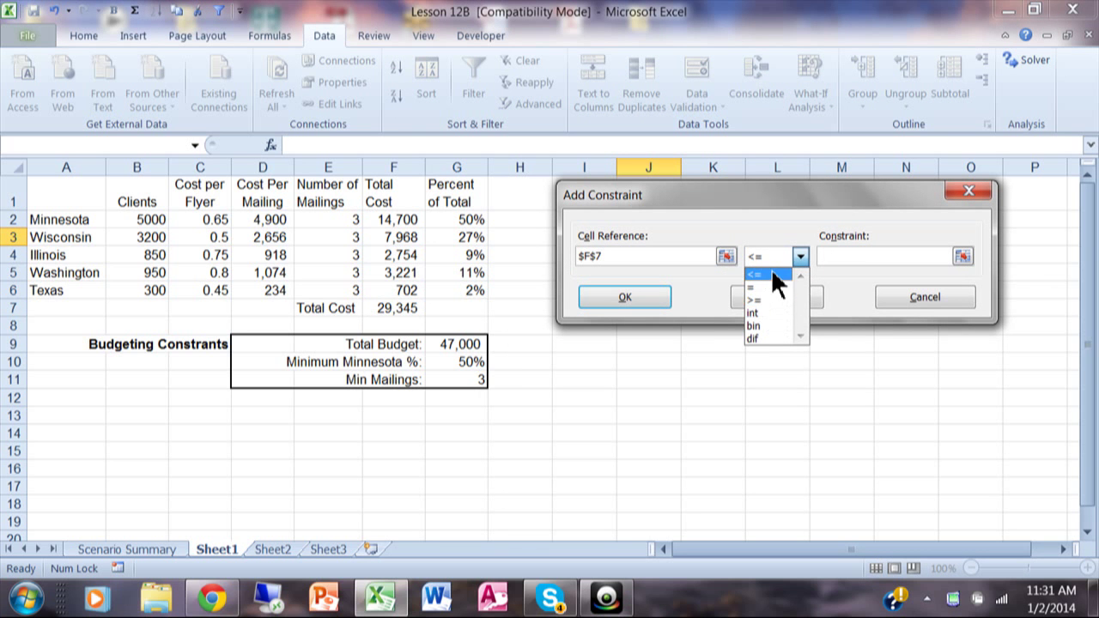
pyautogui.click(771, 276)
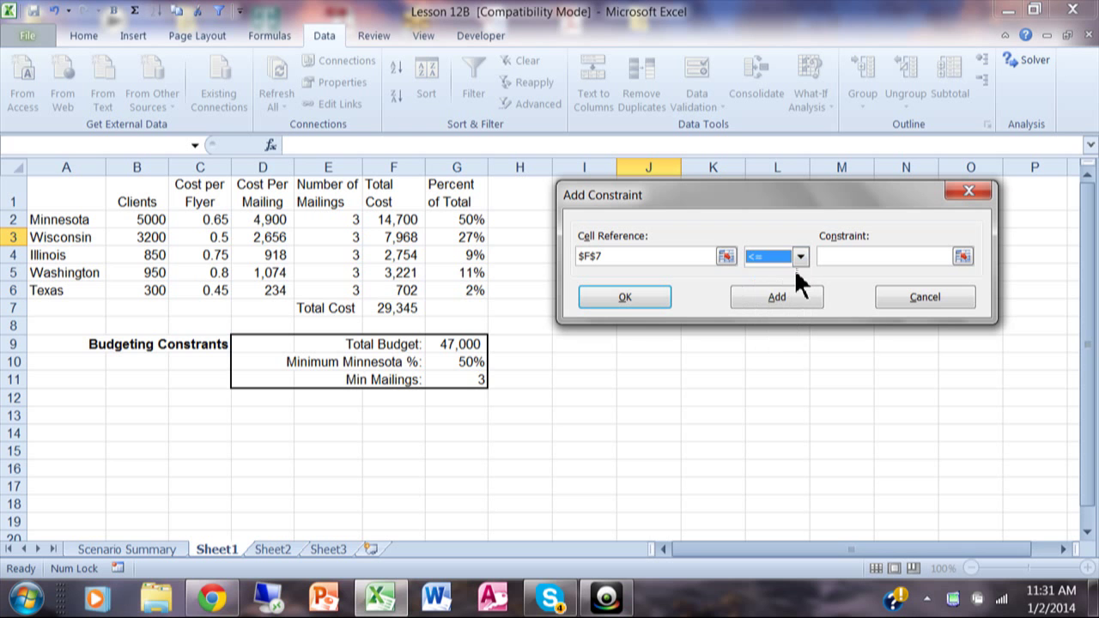
pyautogui.click(872, 258)
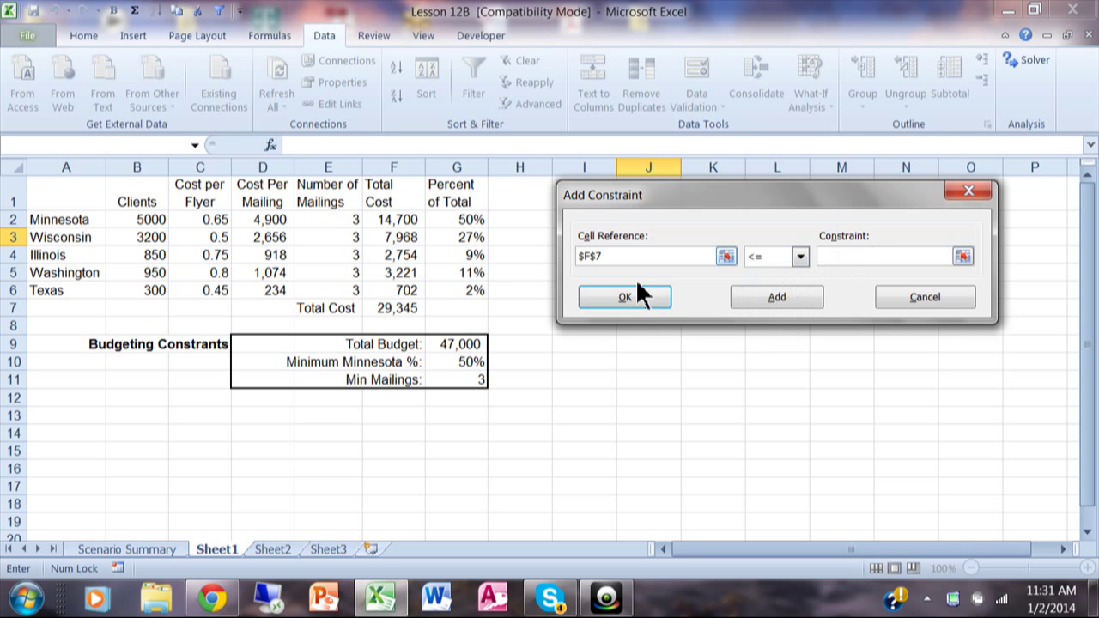
pyautogui.click(450, 344)
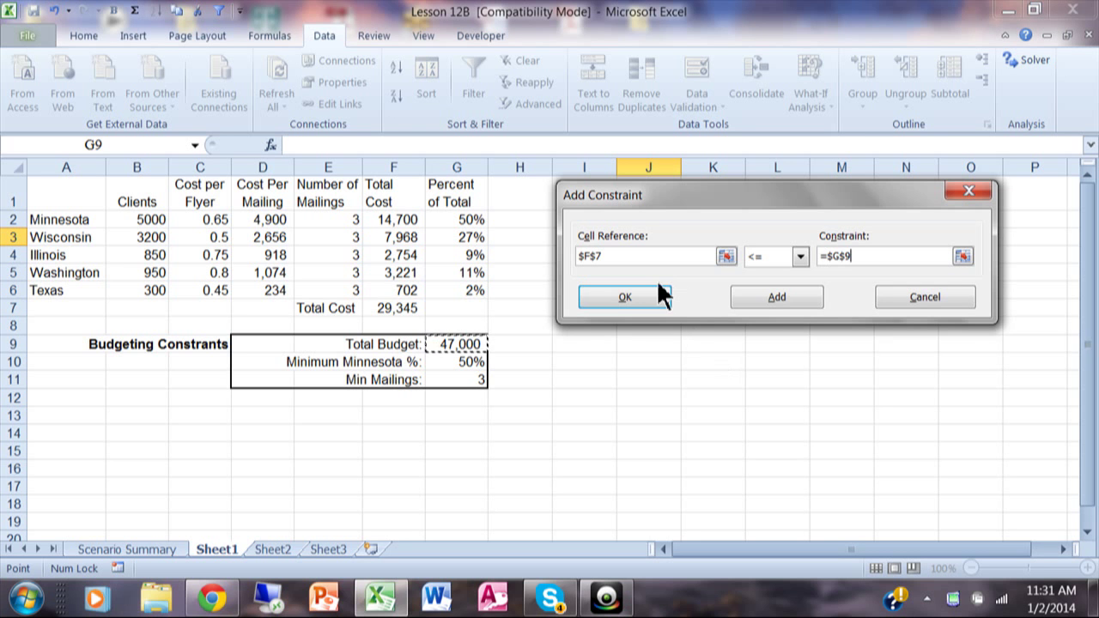
pyautogui.click(756, 301)
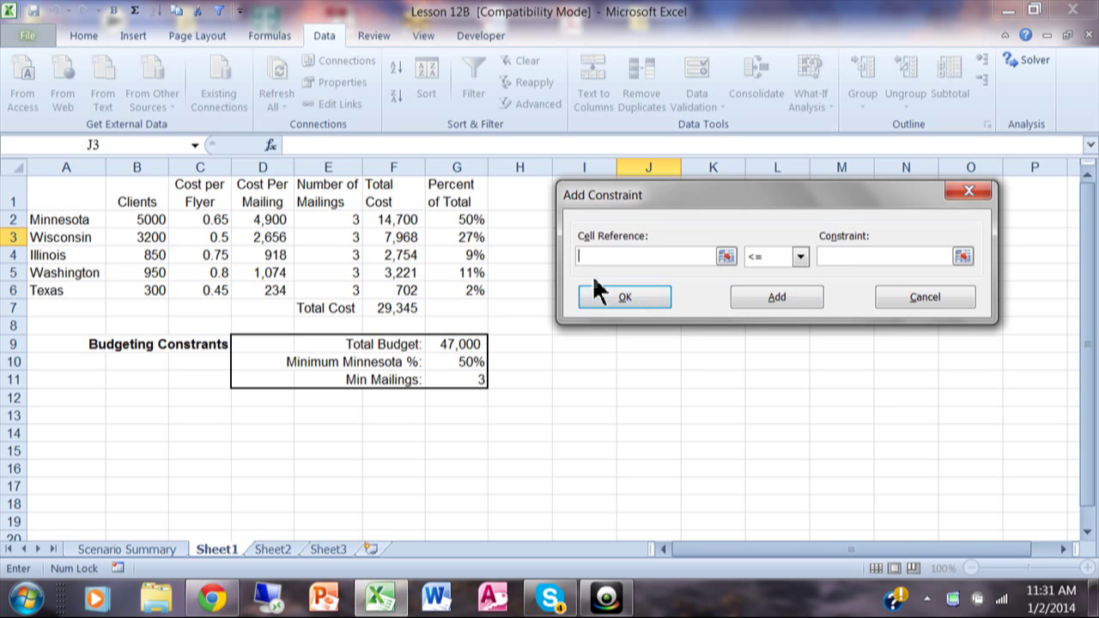
# Add the constraint G2 >= G10 so Minnesota's share meets its minimum percent
pyautogui.click(468, 222)
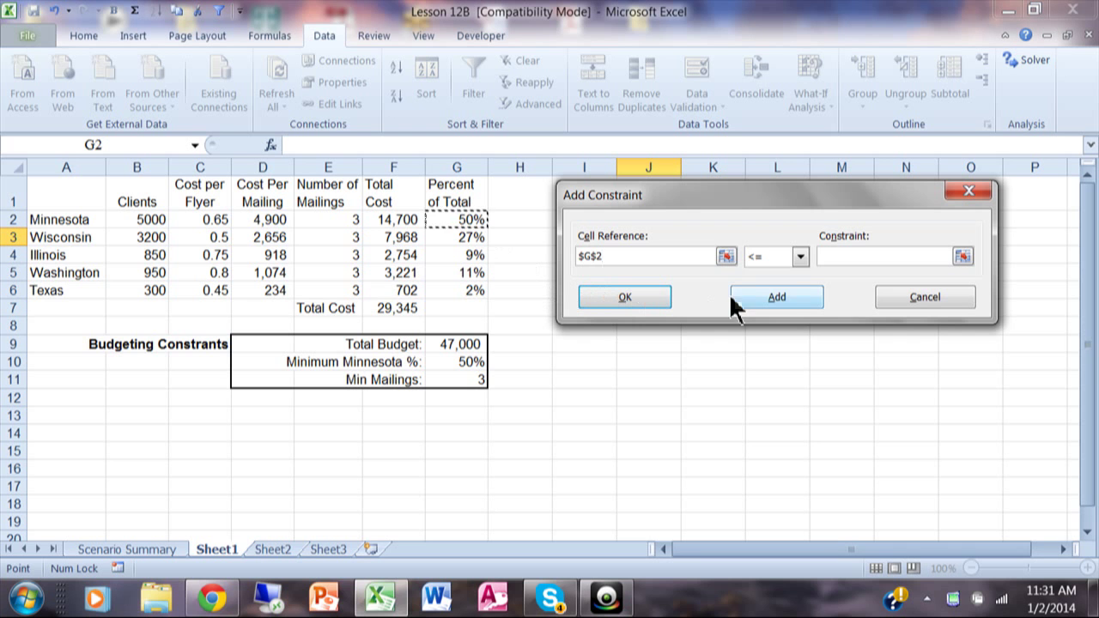
pyautogui.click(799, 256)
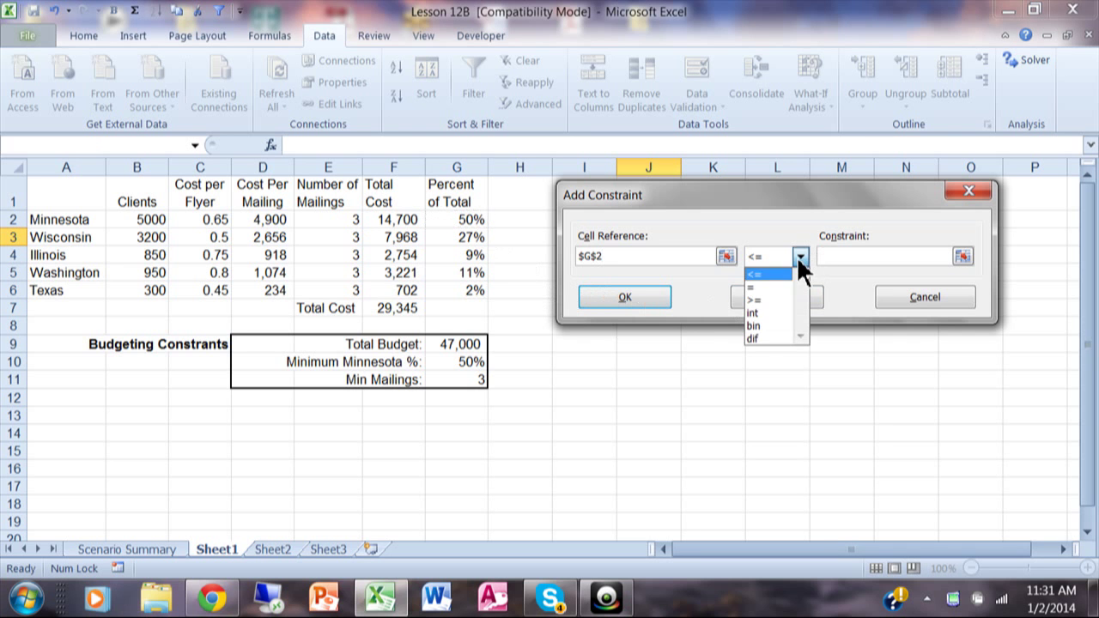
pyautogui.click(768, 302)
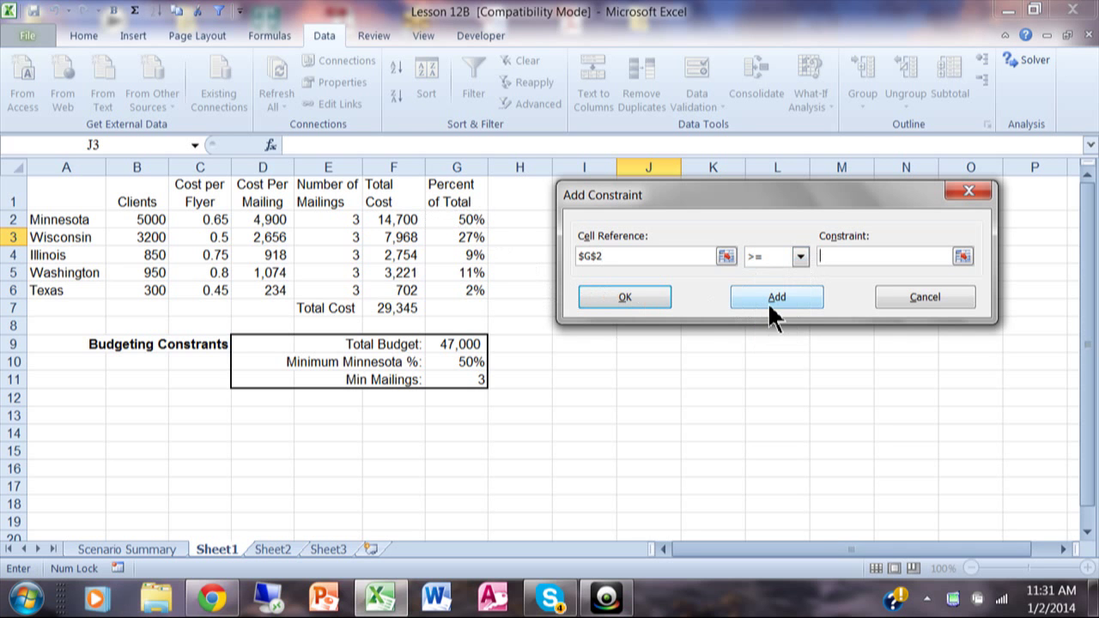
pyautogui.click(458, 362)
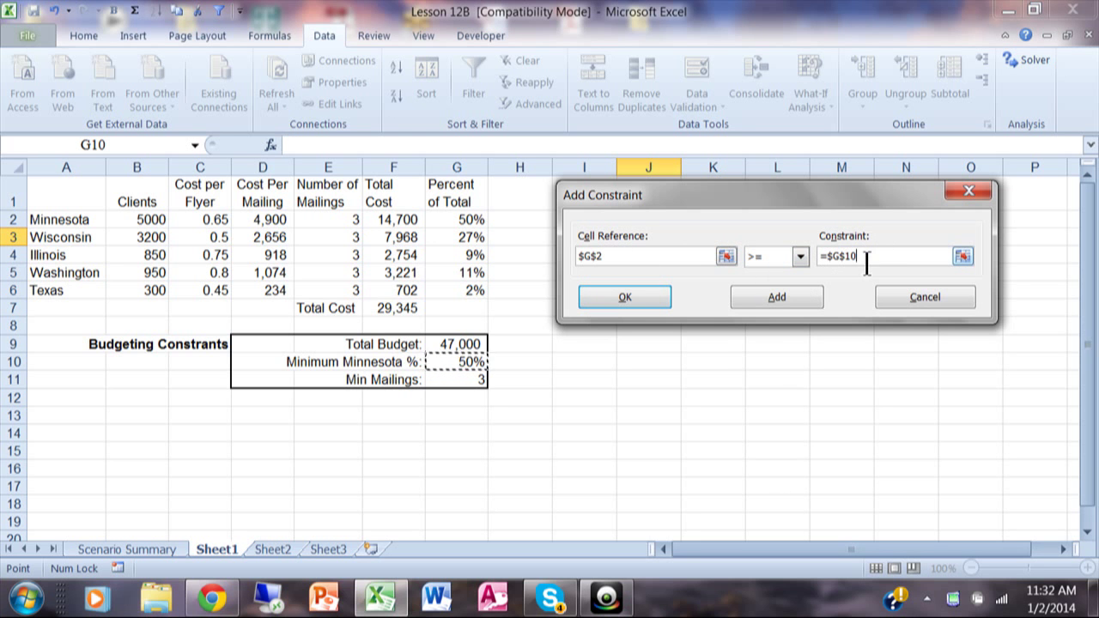
pyautogui.click(782, 290)
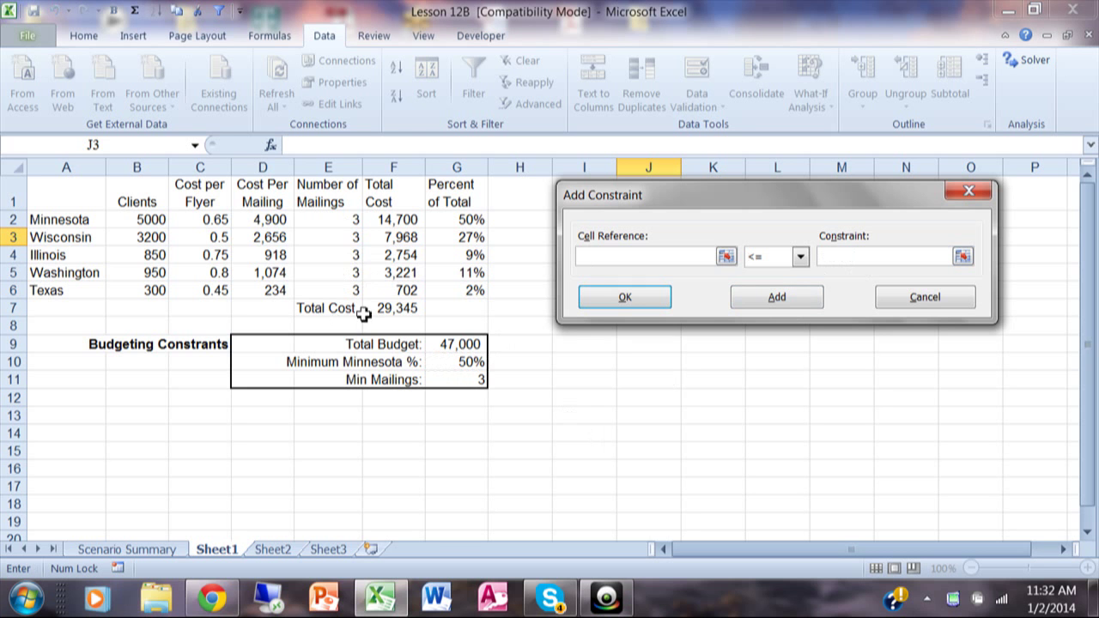
pyautogui.click(342, 221)
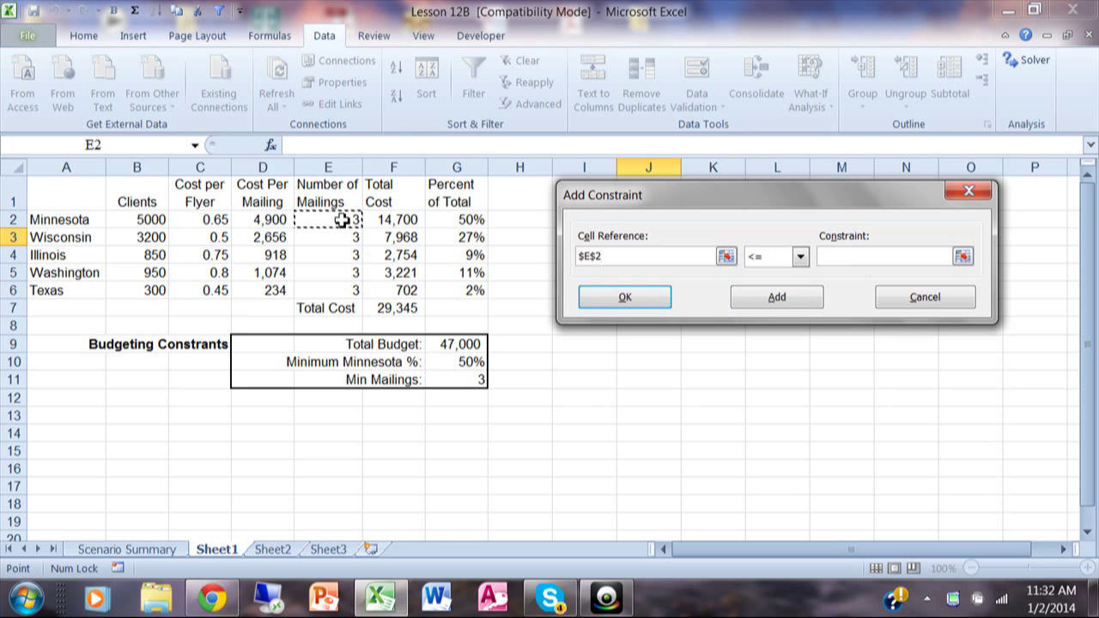
# Add the constraint E2:E6 >= G11 so every state gets the minimum mailings
pyautogui.moveTo(342, 221); pyautogui.dragTo(331, 294)
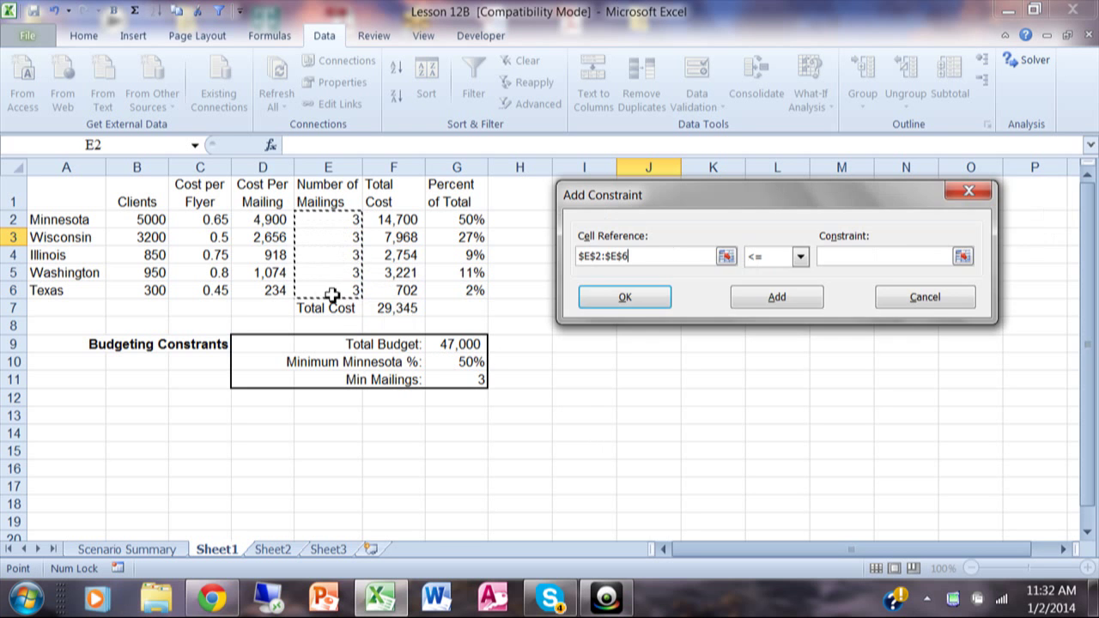
pyautogui.click(800, 256)
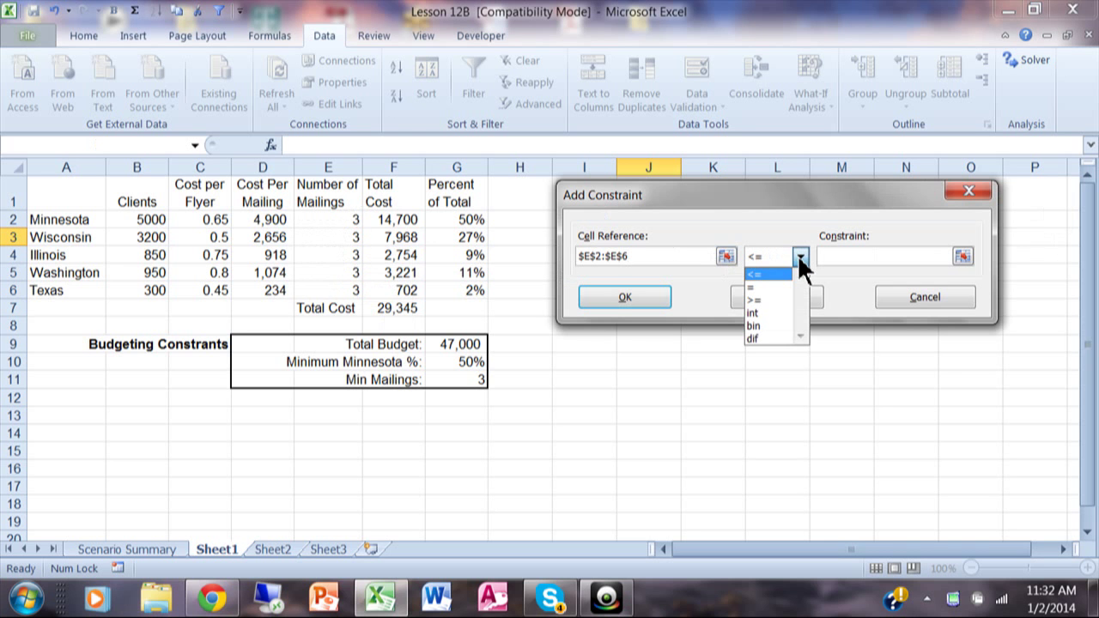
pyautogui.click(781, 301)
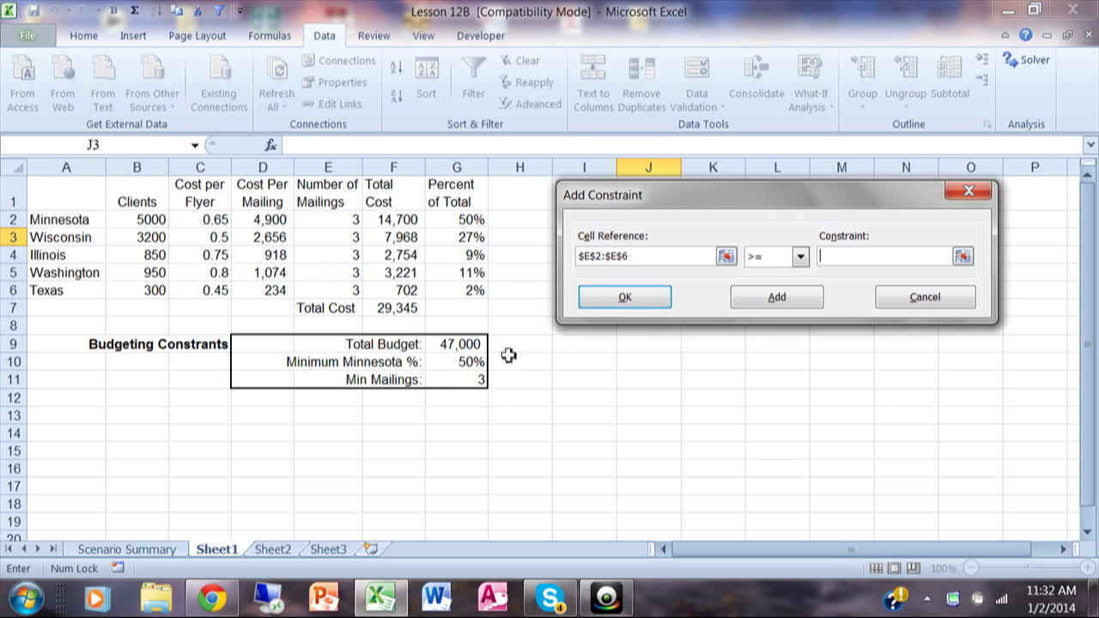
pyautogui.click(462, 382)
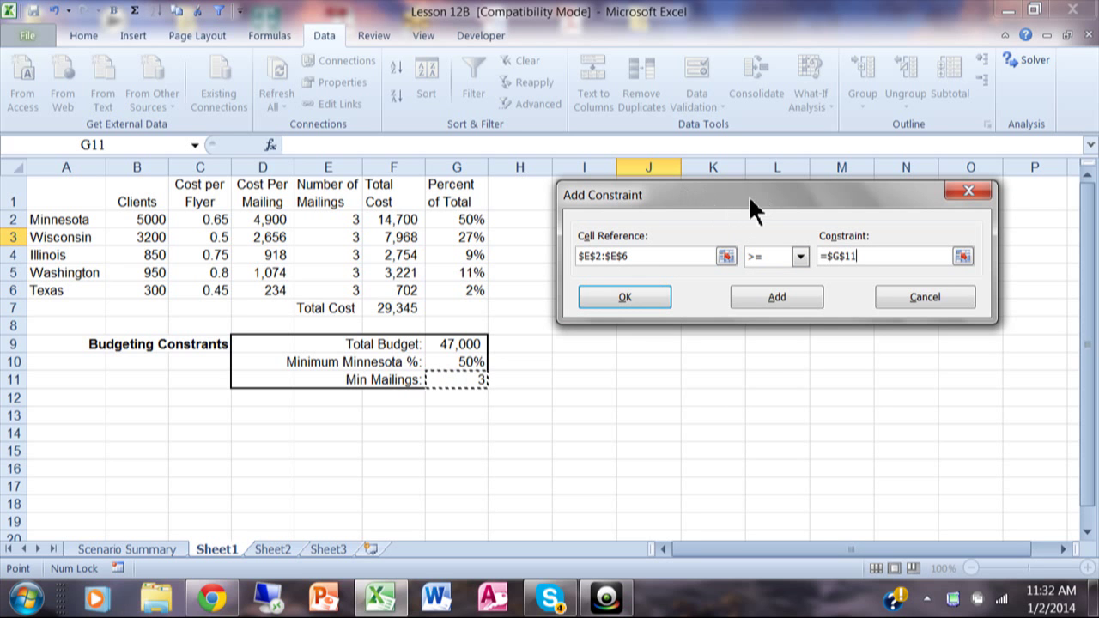
pyautogui.click(759, 295)
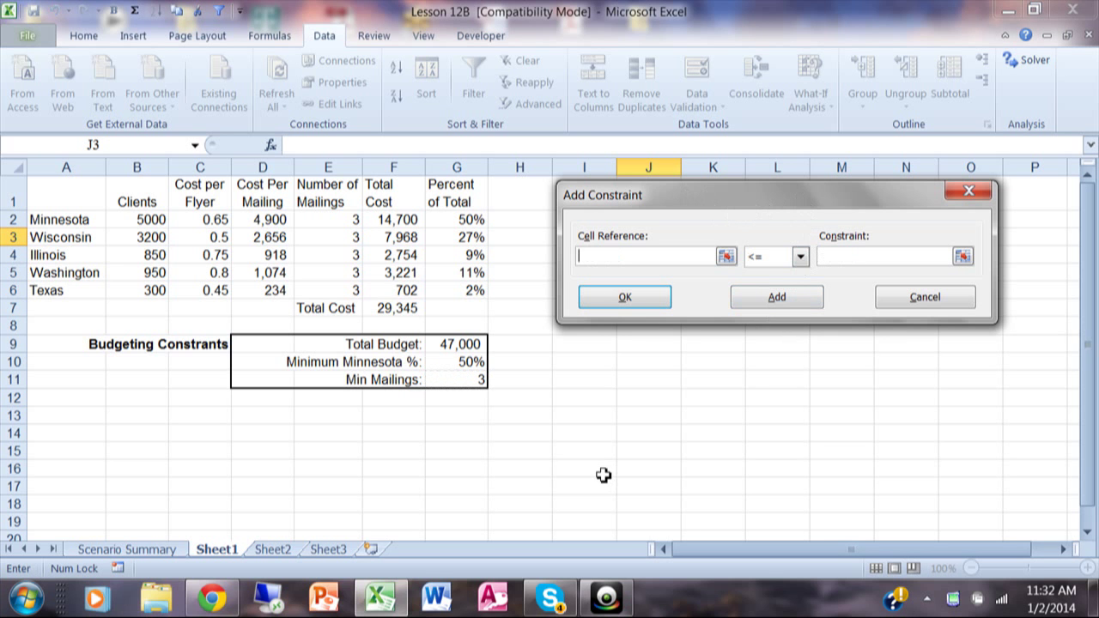
# Add an int constraint on E2:E6 and return to Solver Parameters
pyautogui.click(342, 220)
pyautogui.moveTo(342, 220); pyautogui.dragTo(350, 288)
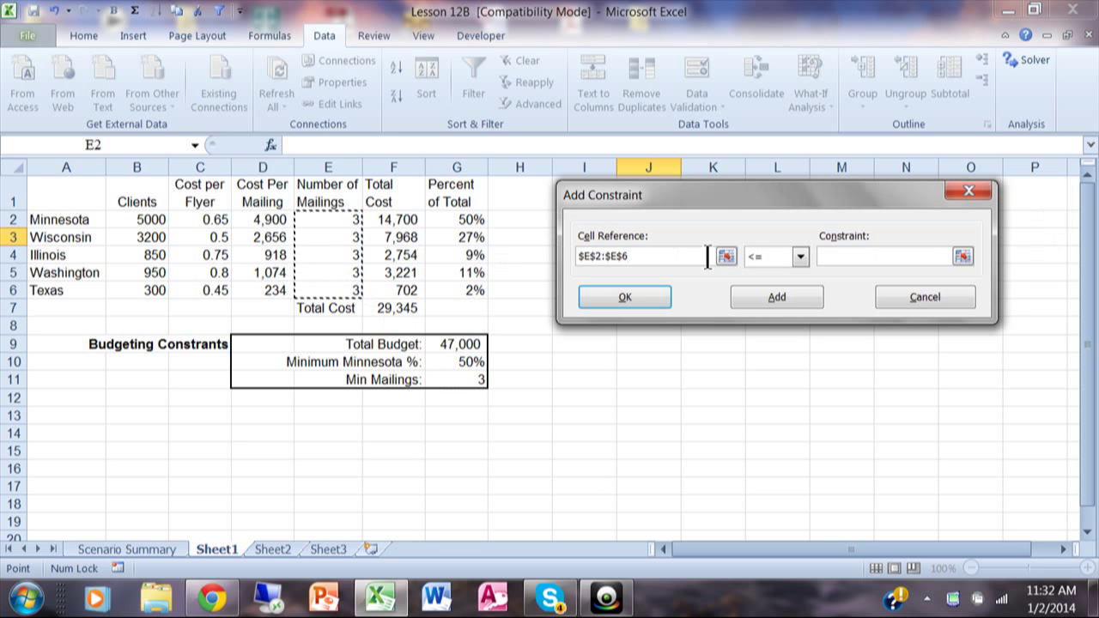
pyautogui.click(798, 258)
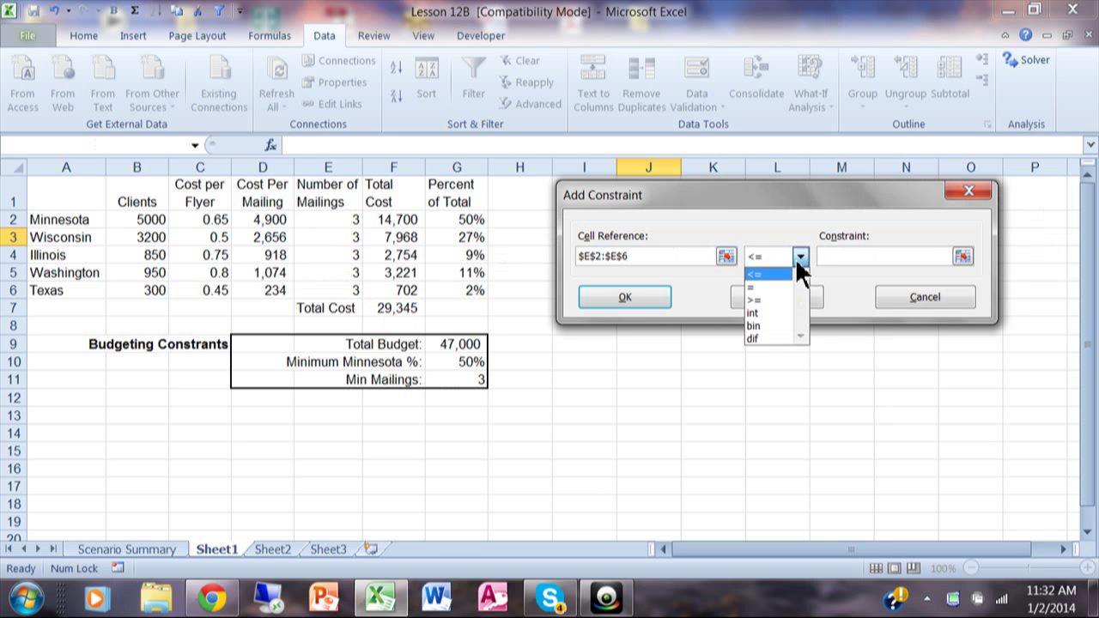
pyautogui.click(770, 314)
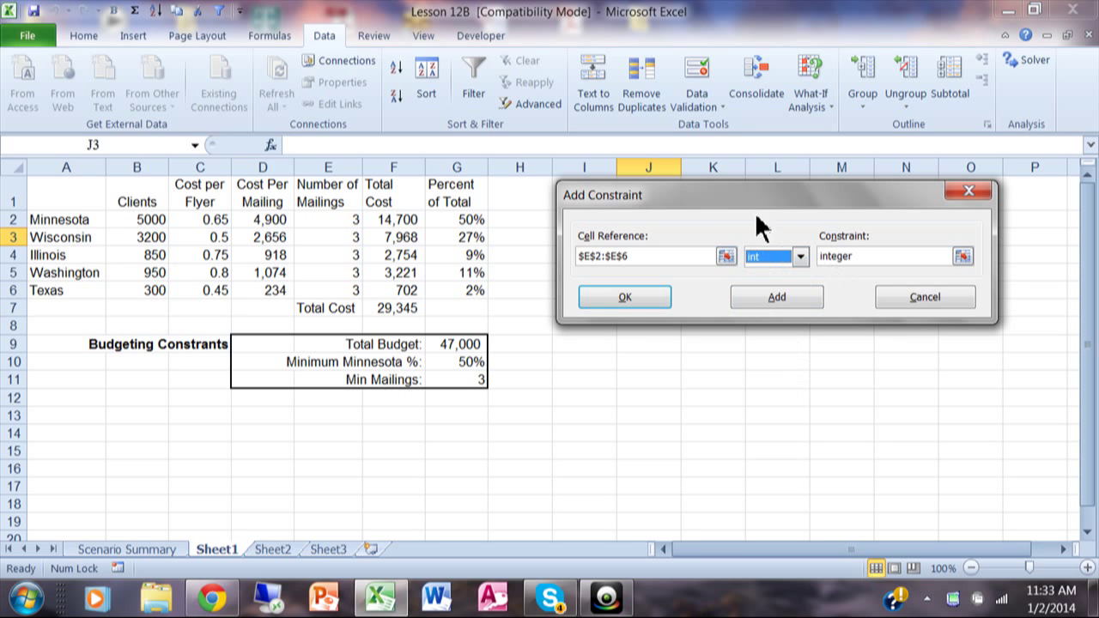
pyautogui.moveTo(722, 217); pyautogui.dragTo(705, 207)
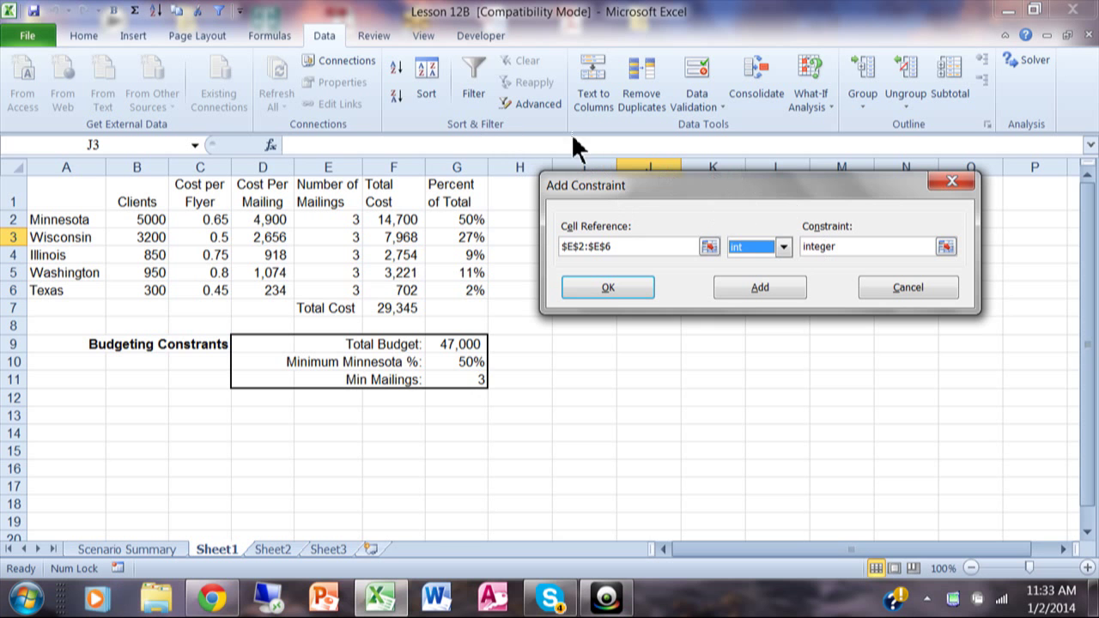
pyautogui.click(607, 292)
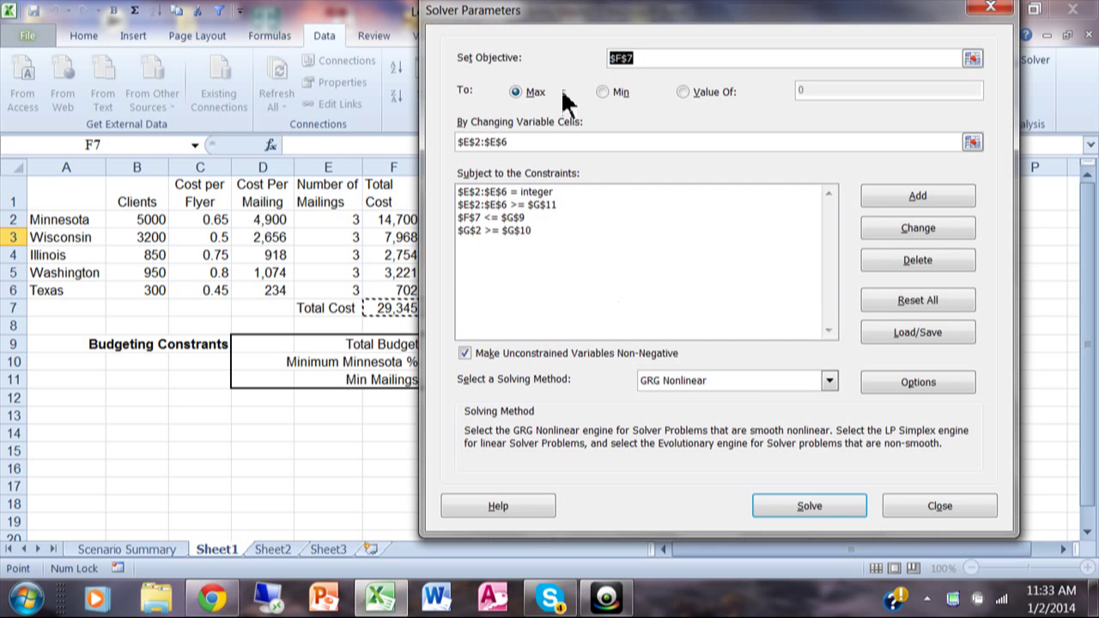
pyautogui.moveTo(574, 24); pyautogui.dragTo(649, 46)
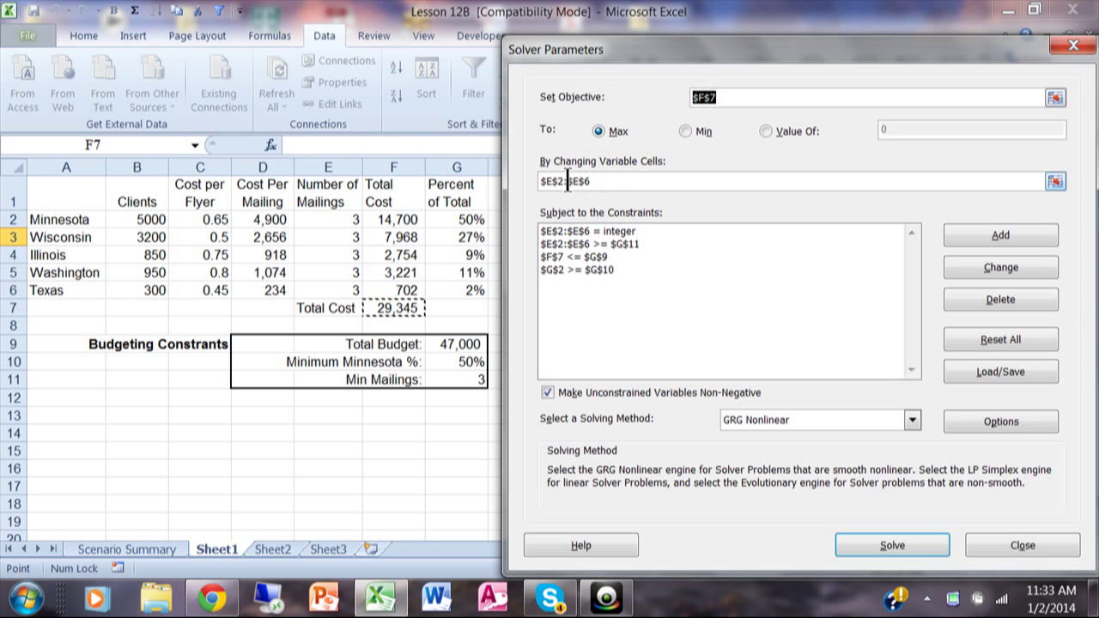
pyautogui.click(651, 229)
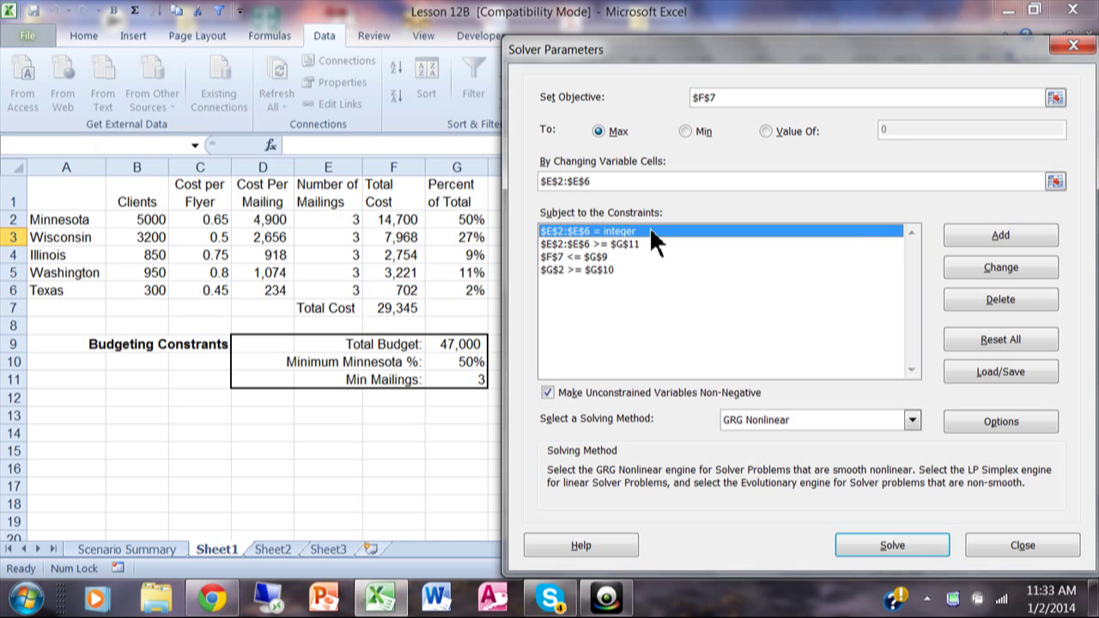
pyautogui.press('Down')
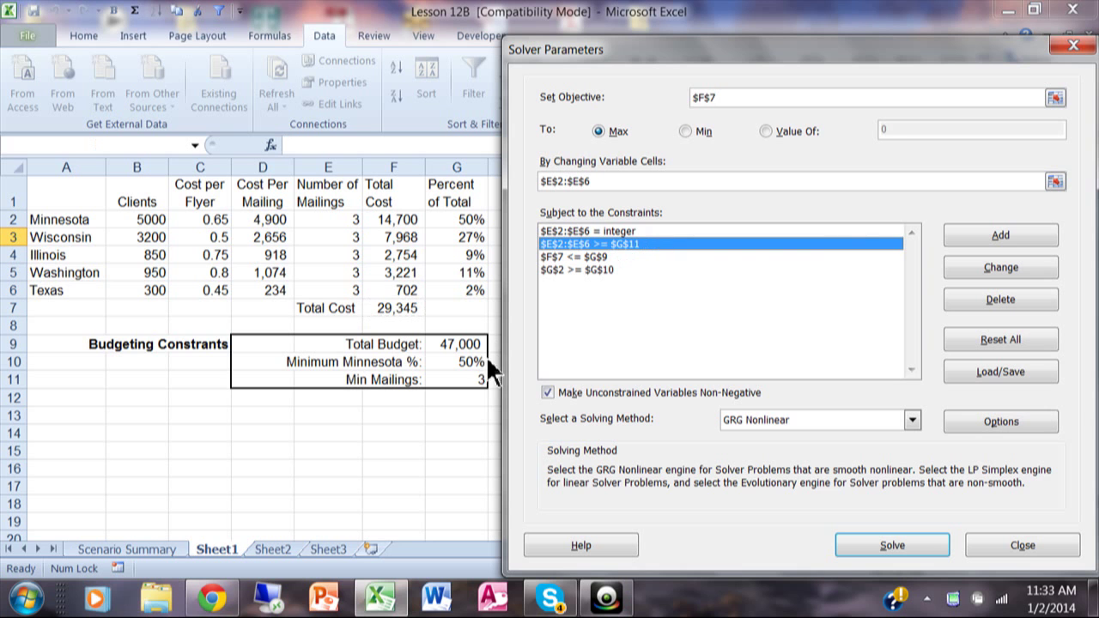
pyautogui.click(587, 256)
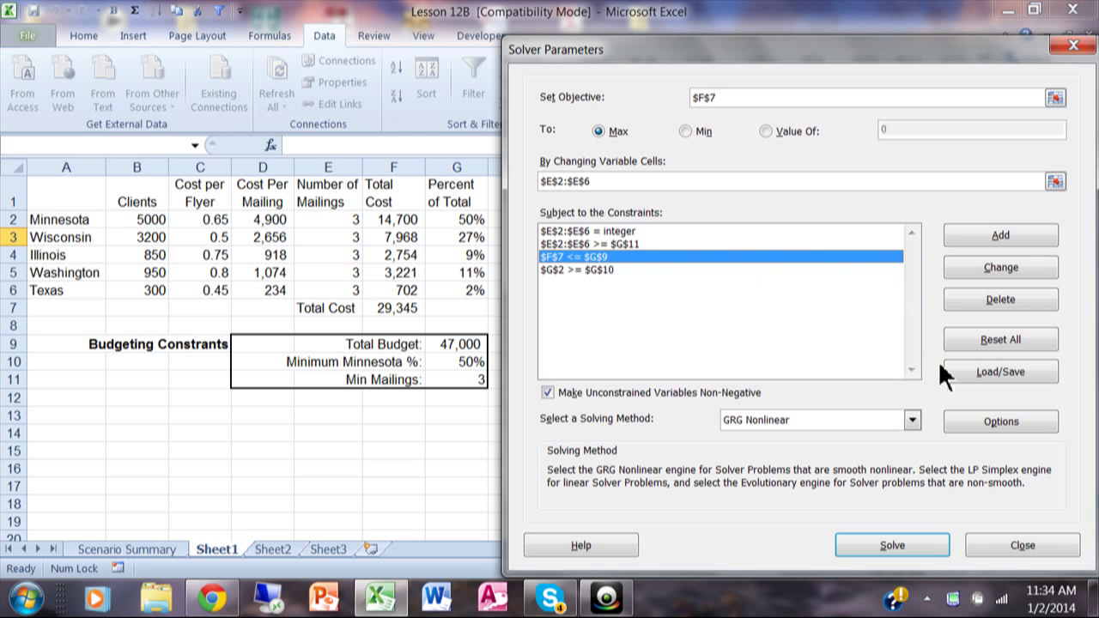
pyautogui.click(988, 425)
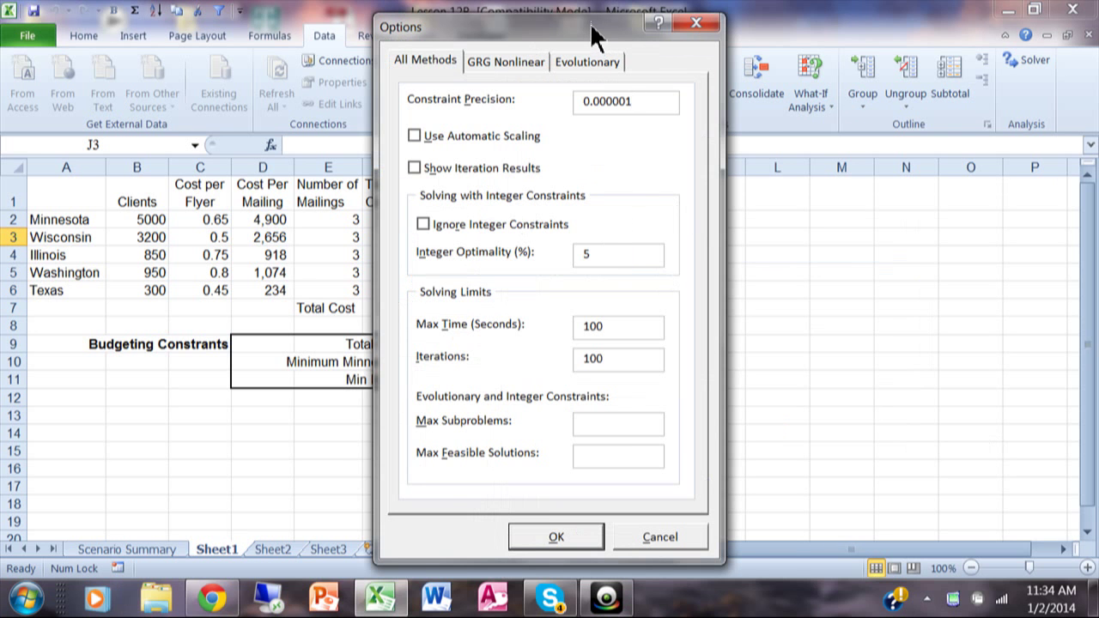
pyautogui.moveTo(592, 36); pyautogui.dragTo(674, 36)
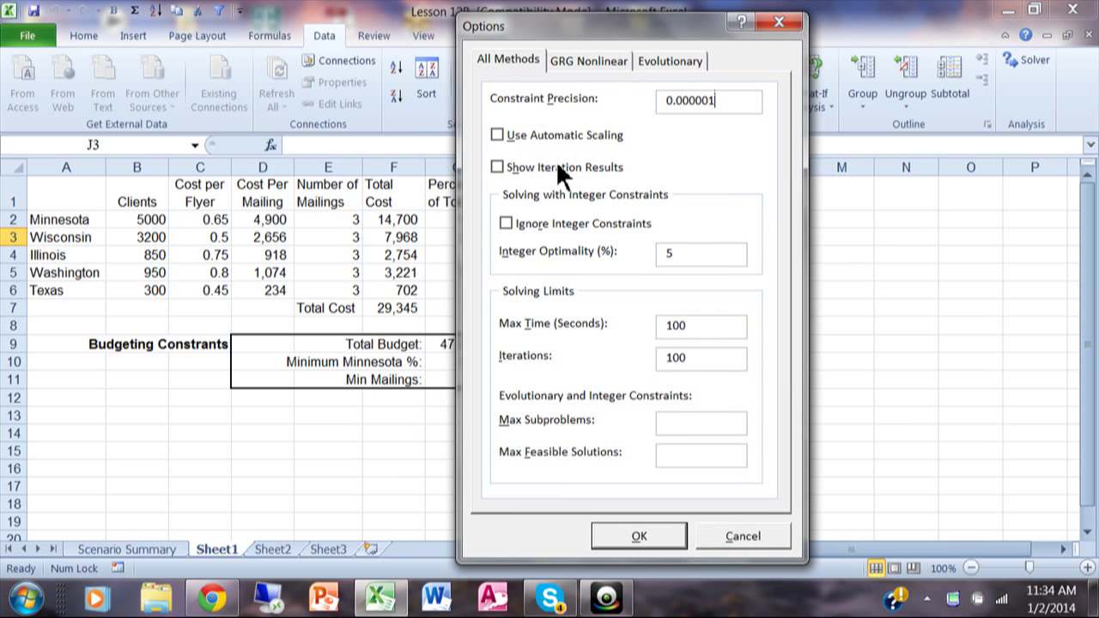
pyautogui.click(505, 222)
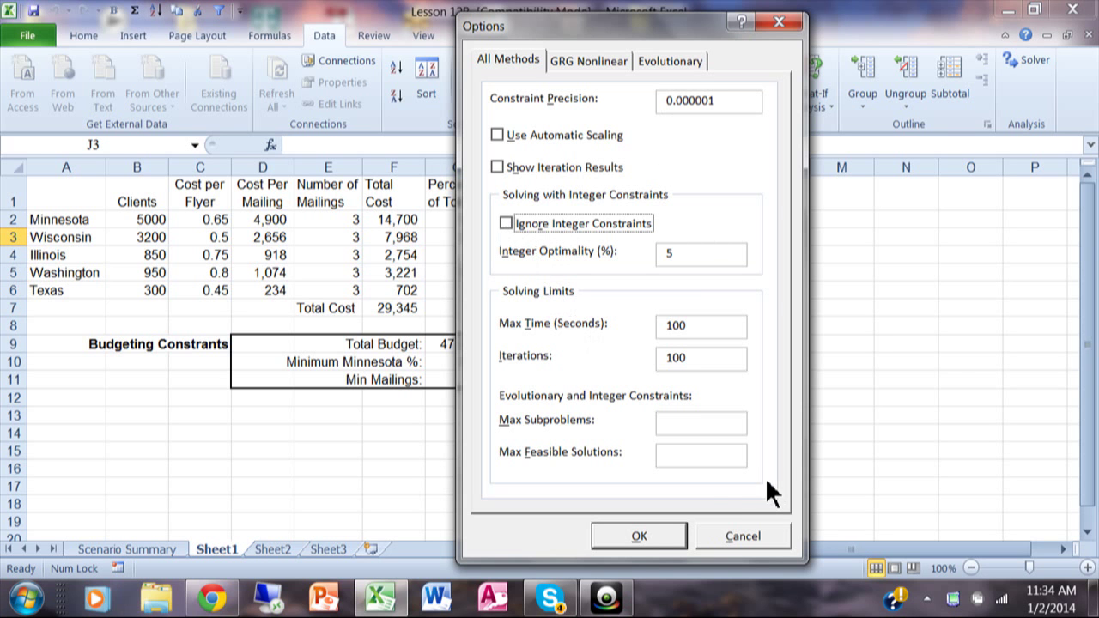
pyautogui.click(639, 536)
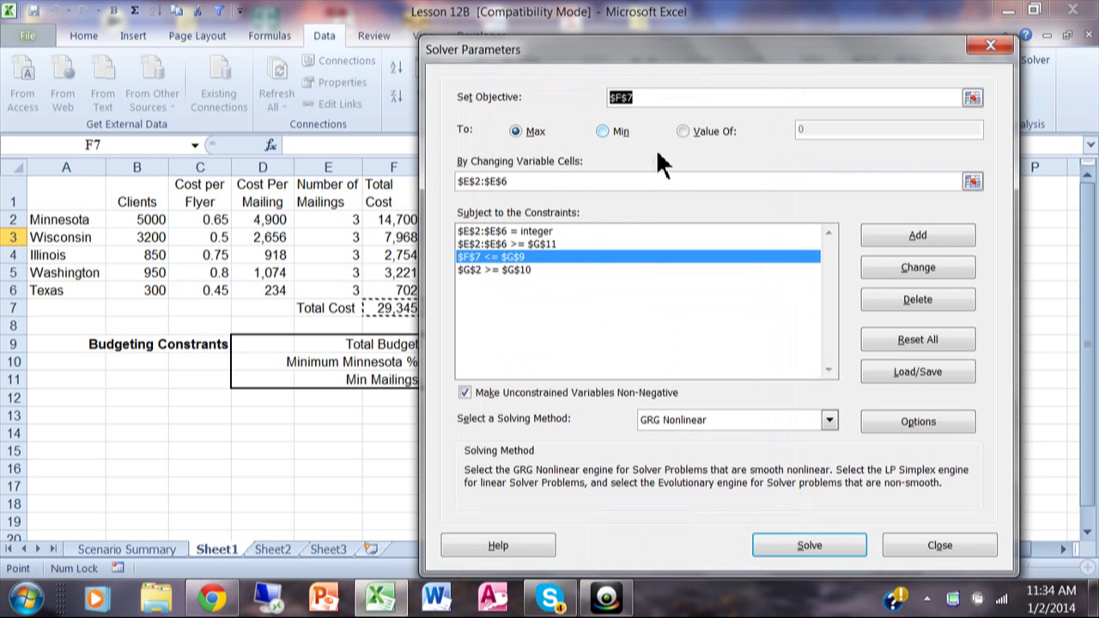
# Solve with Max and keep the 46,916 solution of 5, 5, 4, 4, 5 mailings
pyautogui.moveTo(700, 52); pyautogui.dragTo(842, 18)
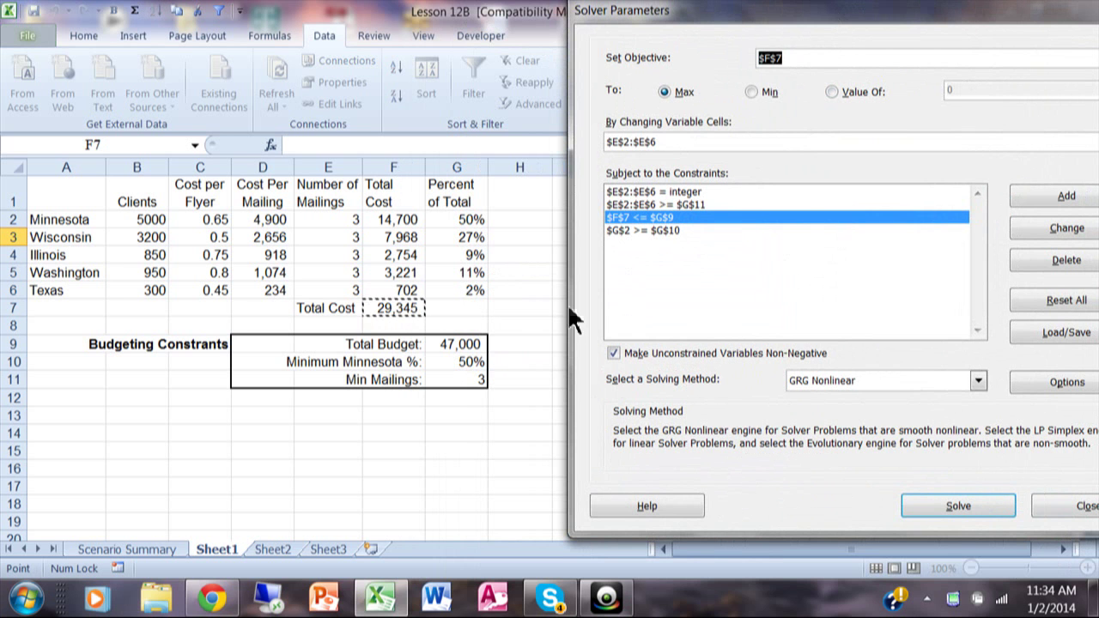
pyautogui.click(953, 506)
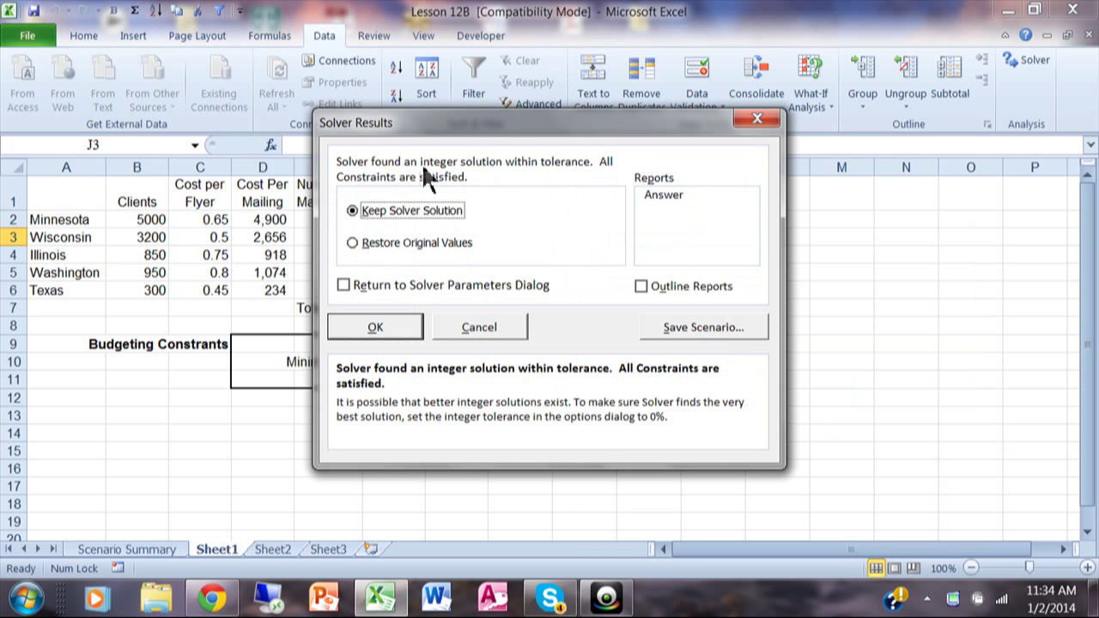
pyautogui.moveTo(470, 117); pyautogui.dragTo(674, 87)
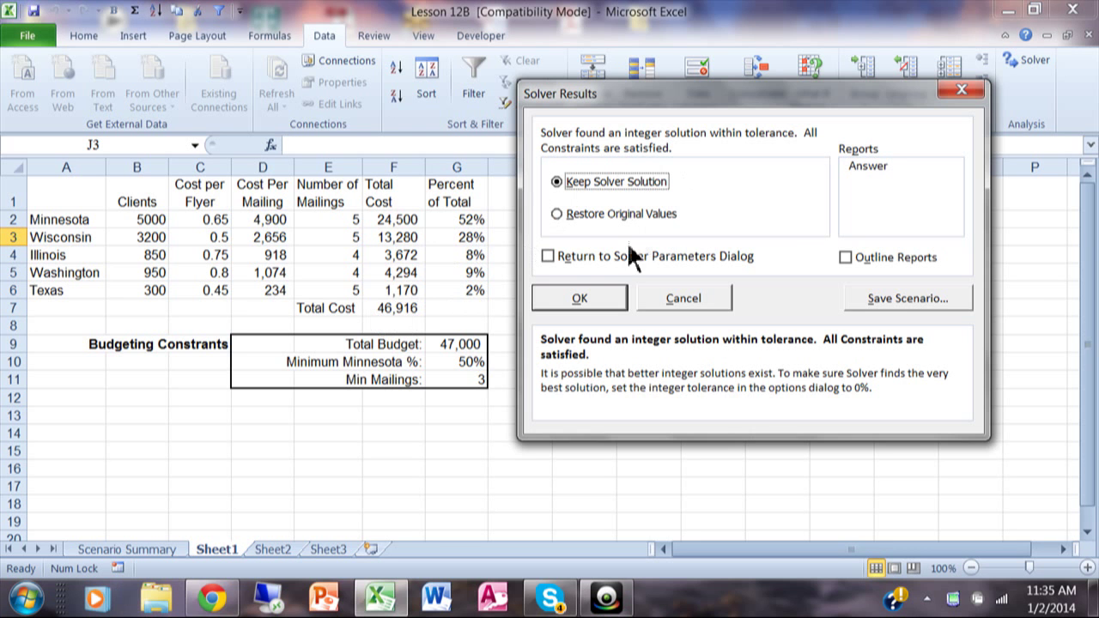
pyautogui.click(582, 294)
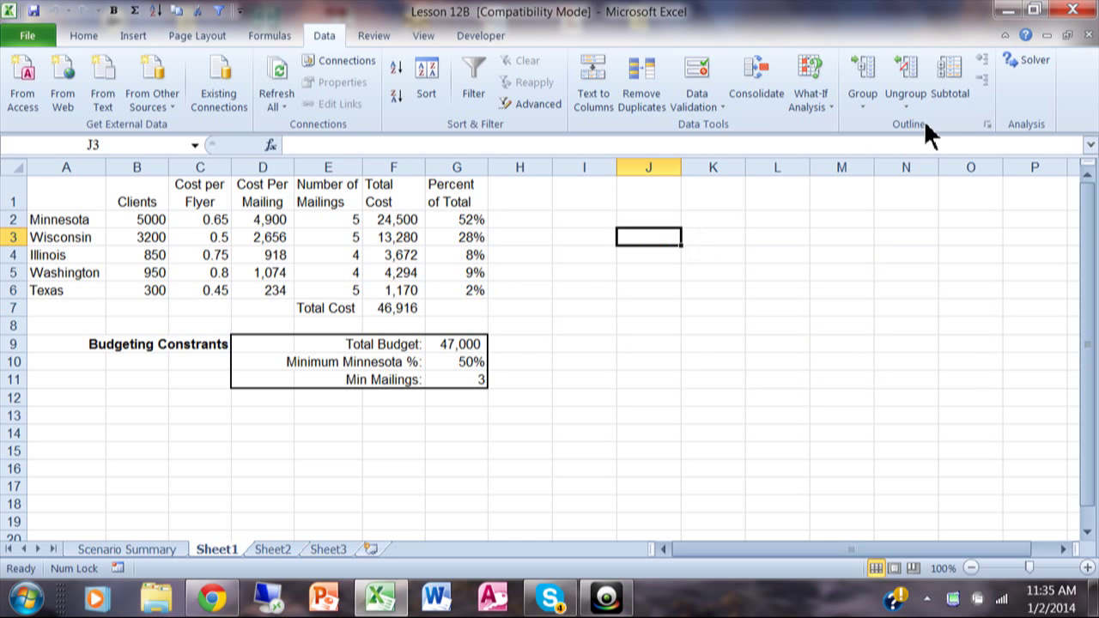
# Re-solve with the Min objective and keep 3 mailings per state totalling 29,345
pyautogui.click(1029, 57)
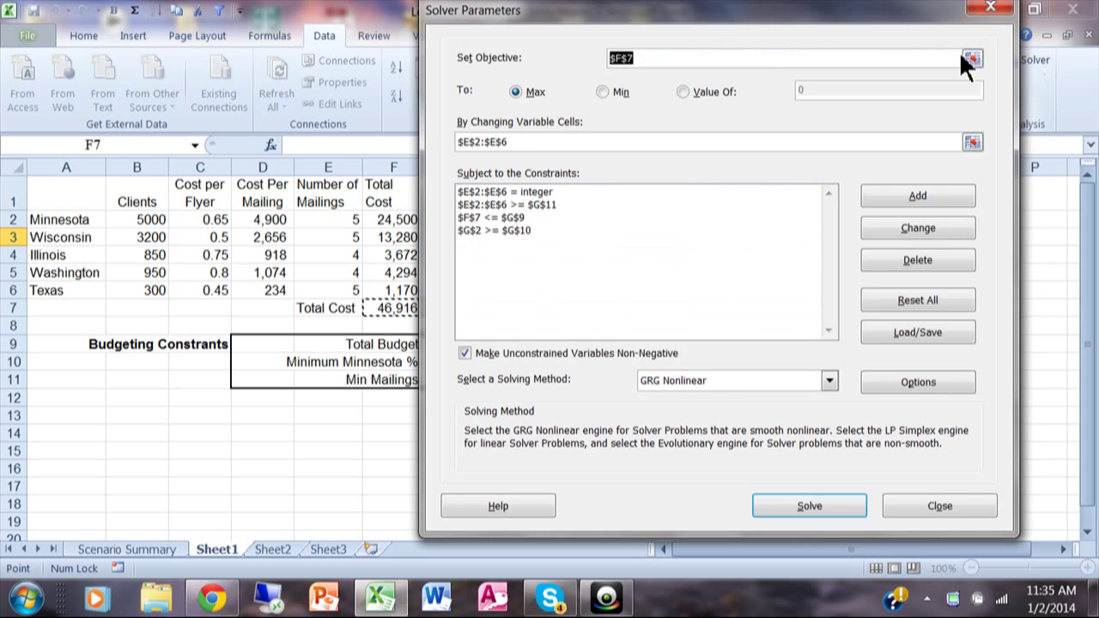
pyautogui.click(603, 92)
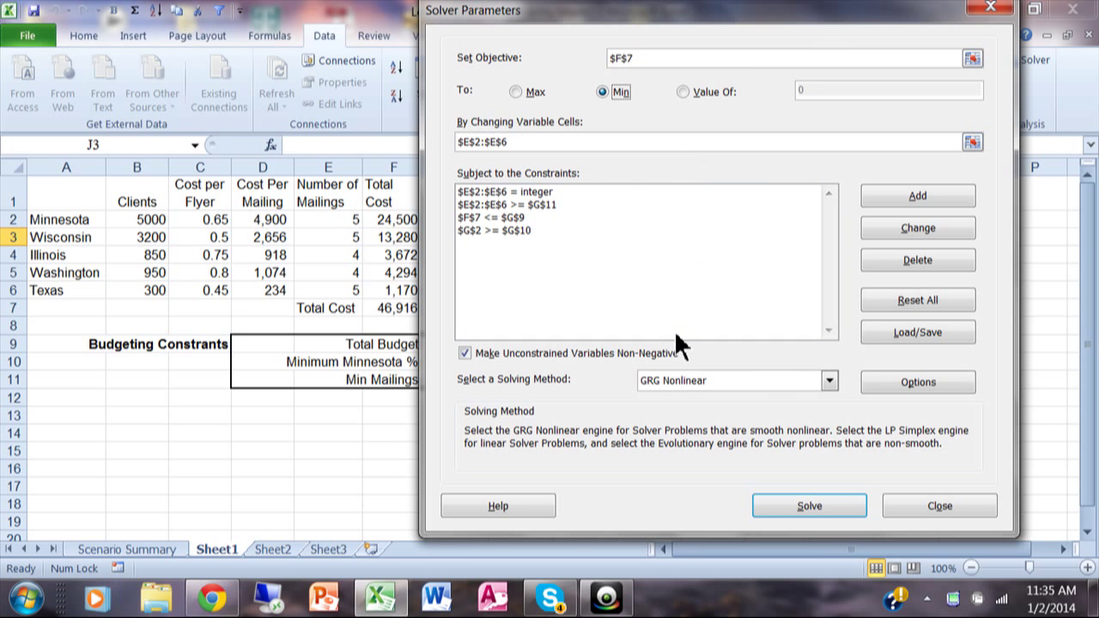
pyautogui.click(809, 507)
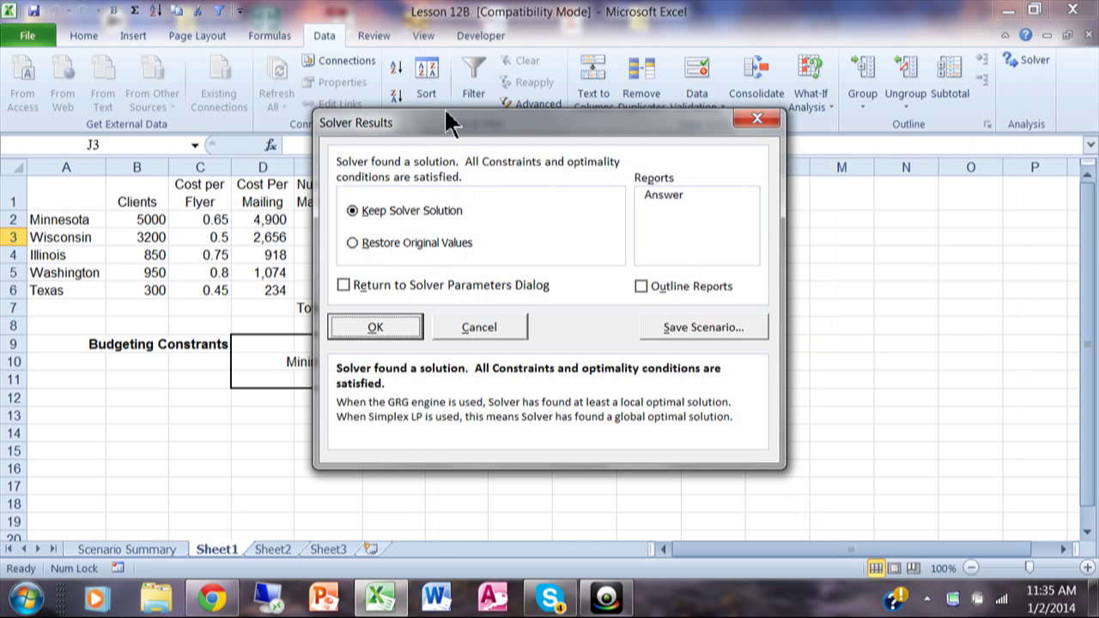
pyautogui.moveTo(444, 120); pyautogui.dragTo(664, 127)
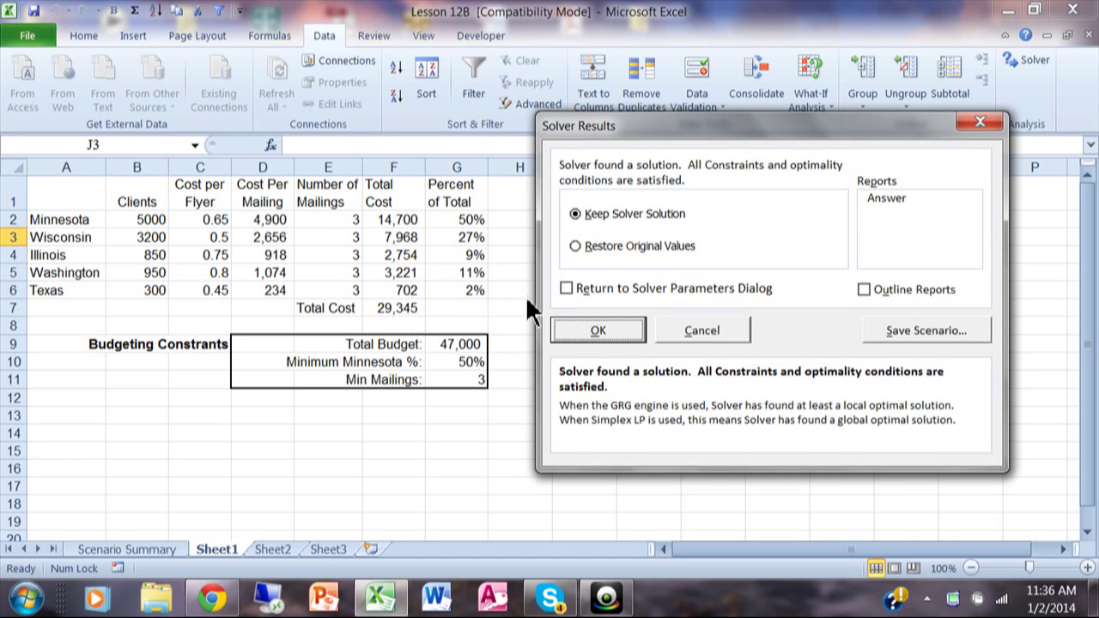
pyautogui.click(593, 331)
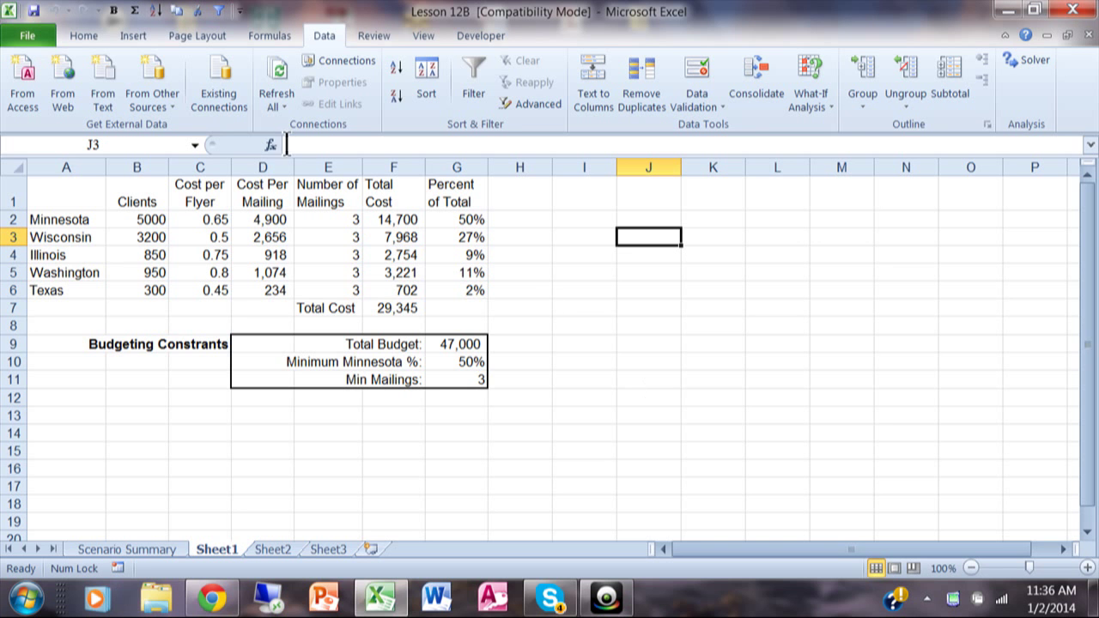
pyautogui.click(30, 34)
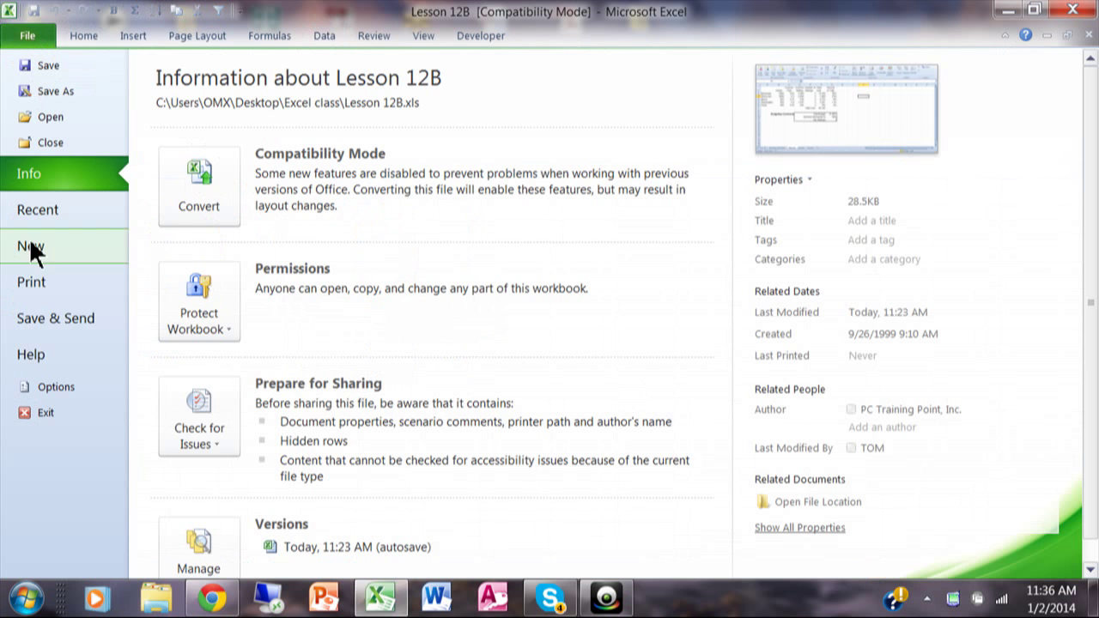
pyautogui.click(45, 387)
pyautogui.click(57, 261)
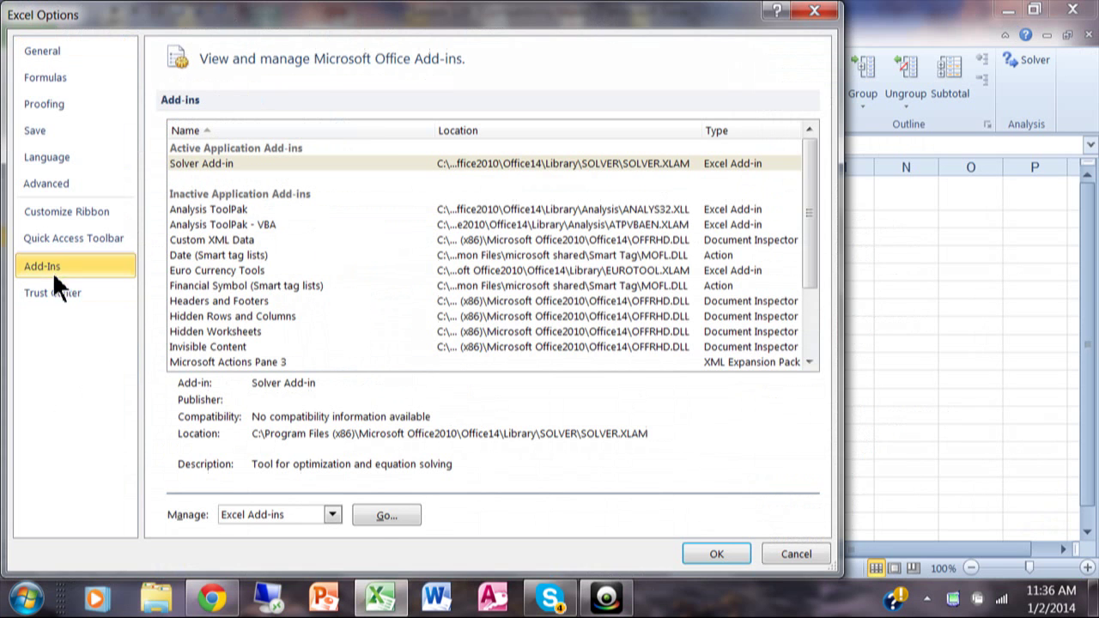
pyautogui.click(378, 516)
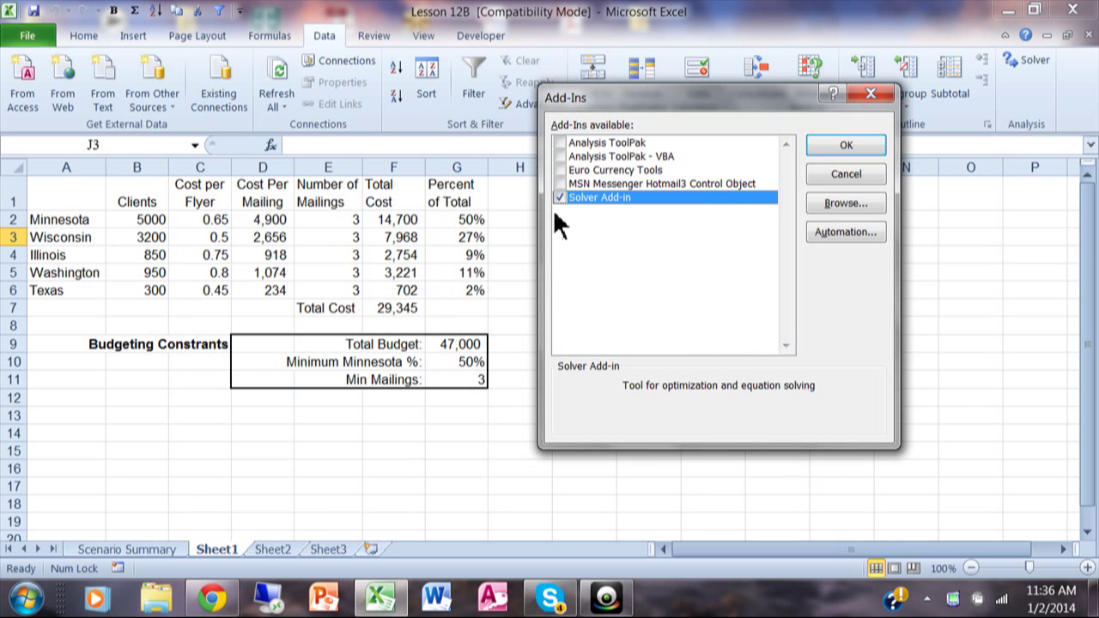
pyautogui.click(833, 142)
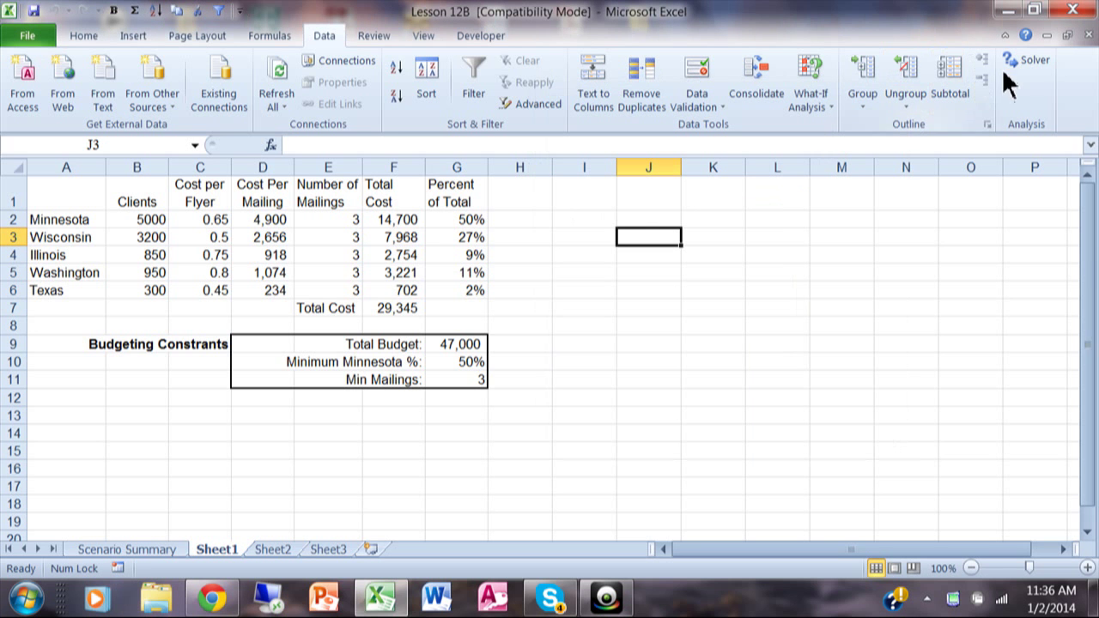
pyautogui.click(1027, 59)
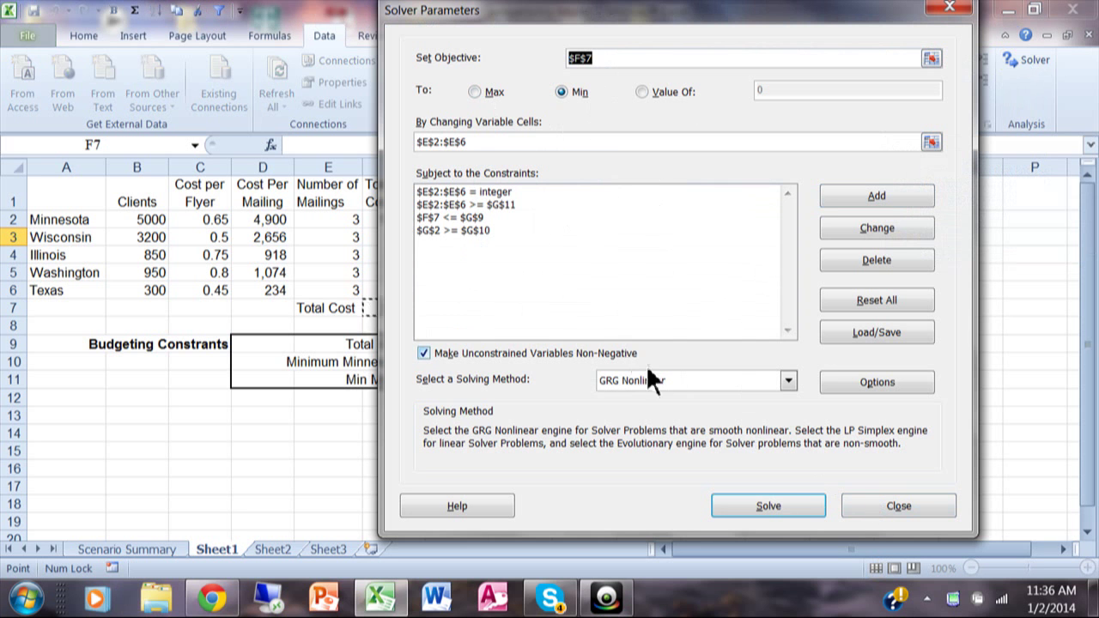
pyautogui.click(885, 508)
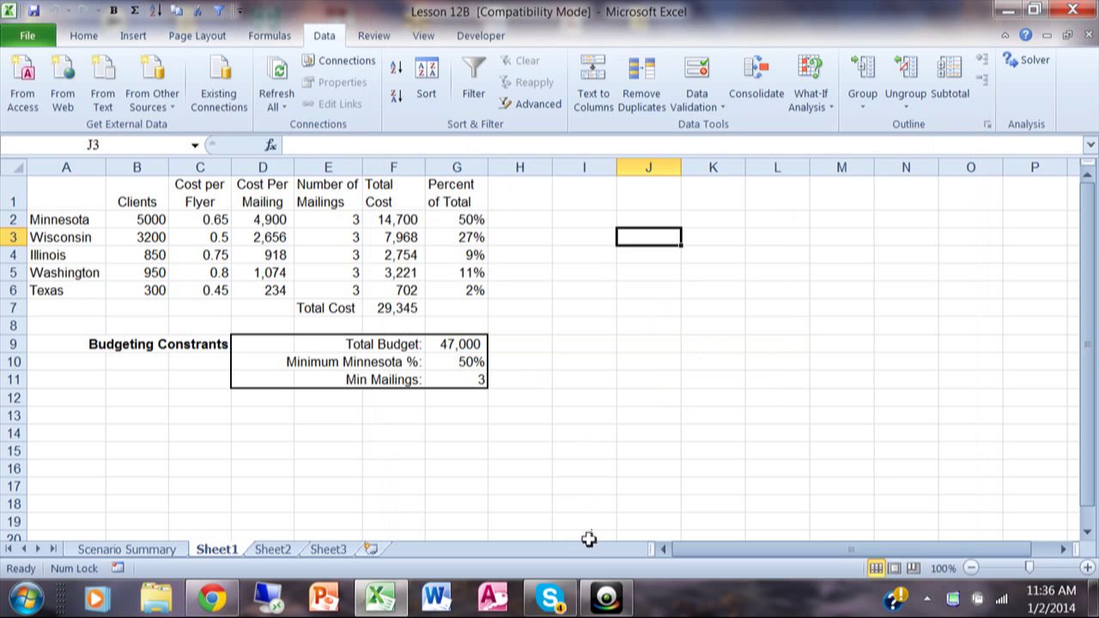